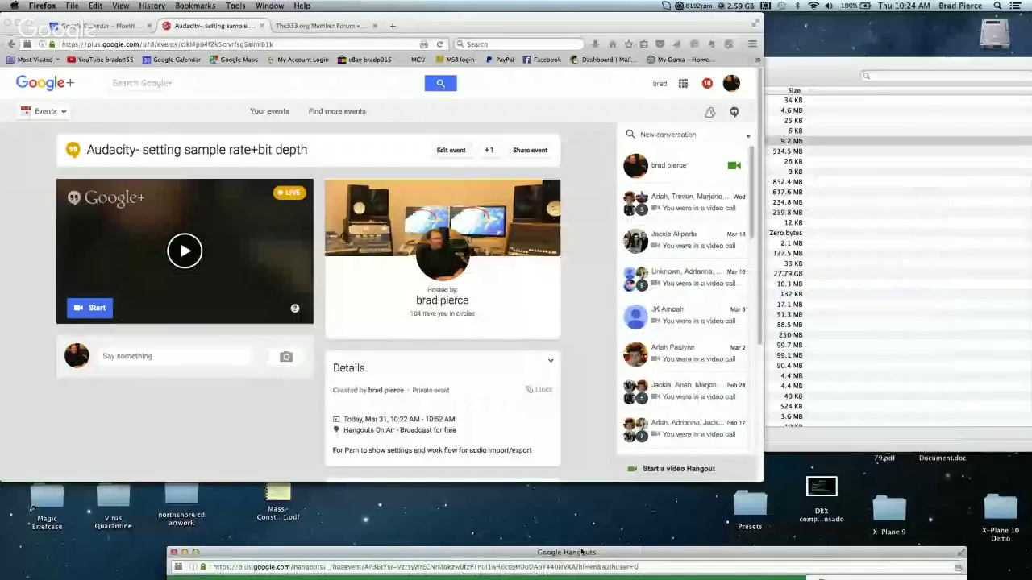
# Step: Switch to Audacity and create a new empty project
pyautogui.press('super+Tab')
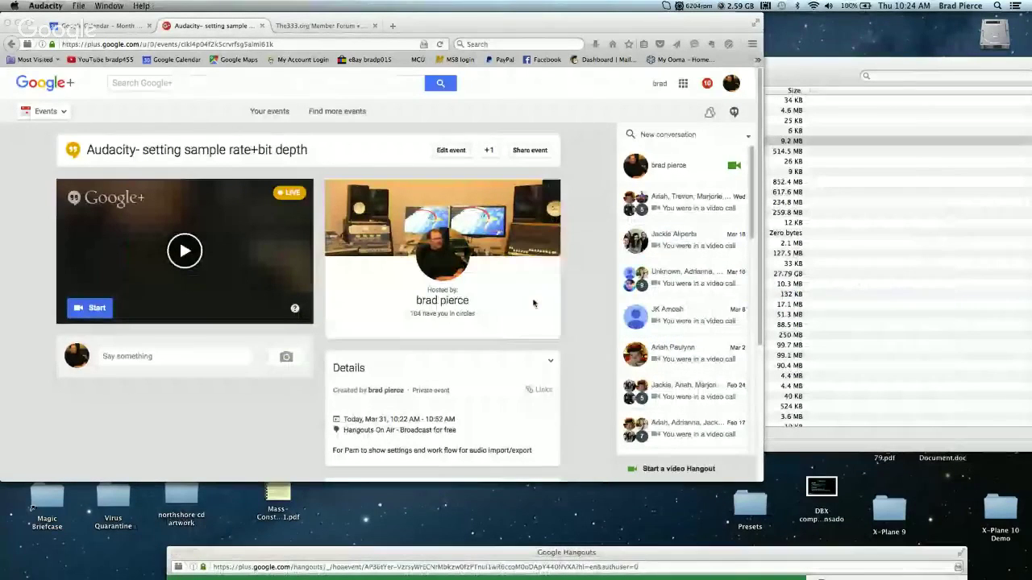
pyautogui.click(46, 6)
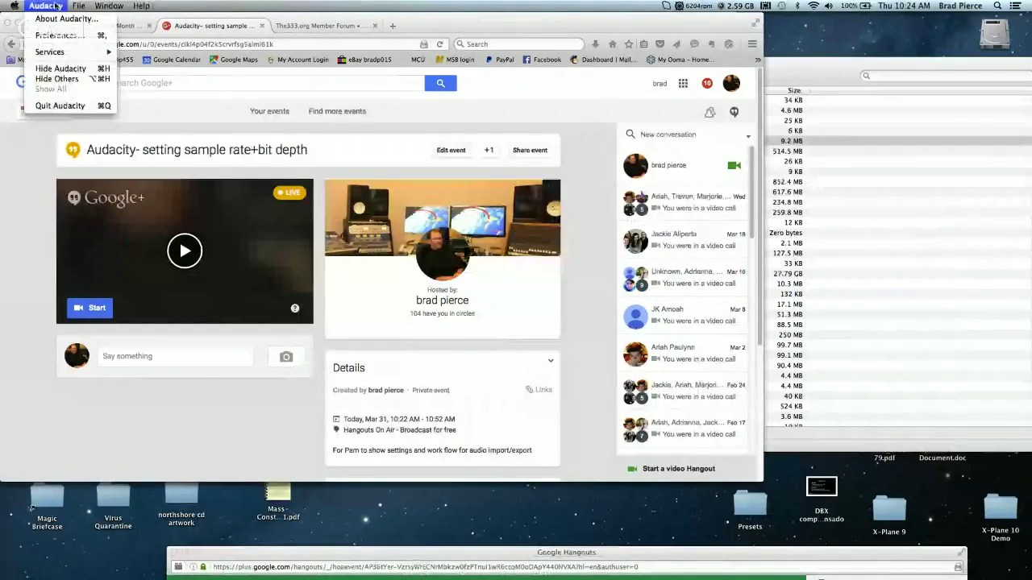
pyautogui.click(86, 19)
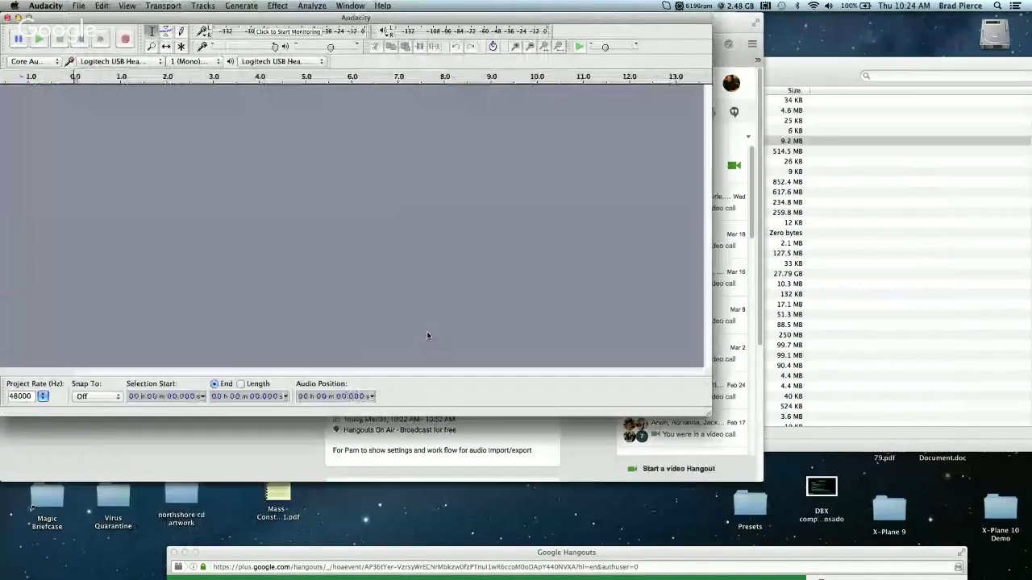
# Step: Open the Quality preferences to check the default sample rate, sample format, converters and dither settings
pyautogui.click(82, 5)
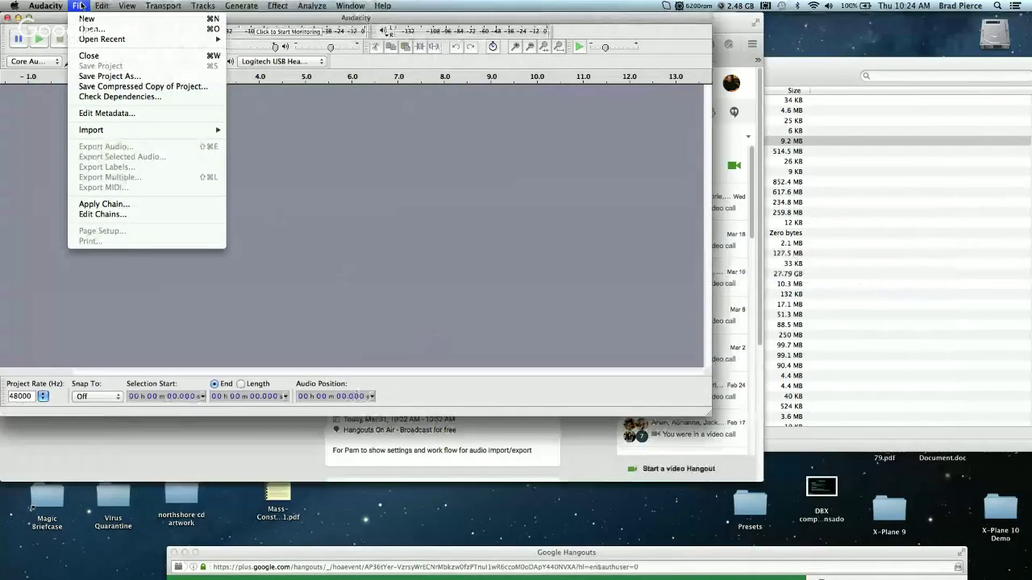
pyautogui.moveTo(45, 6)
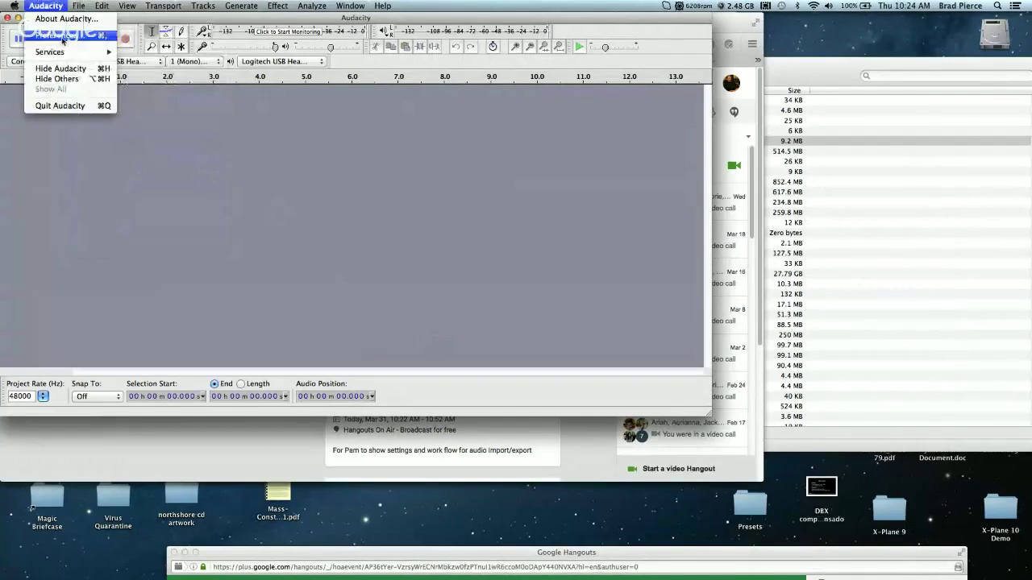
pyautogui.click(63, 36)
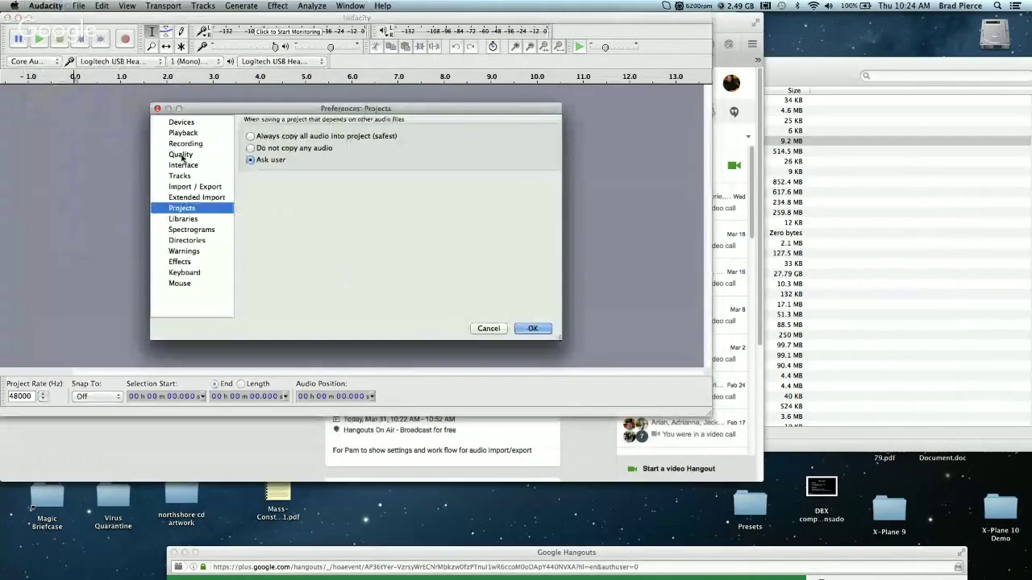
pyautogui.click(214, 154)
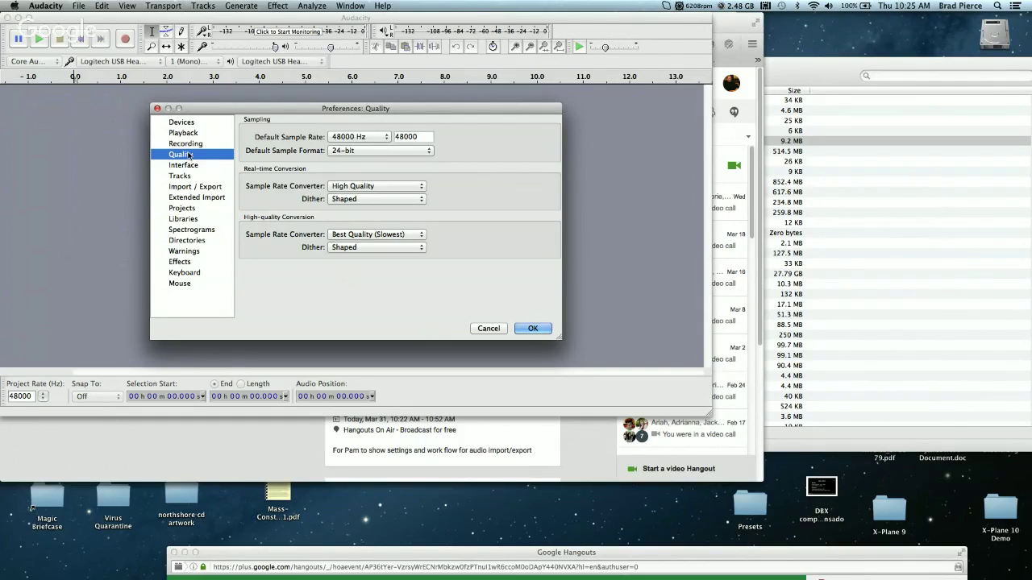
# Step: Review the Projects, Import / Export, Extended Import, Recording and Devices preferences, leaving uncompressed files read directly from the original, and close the preferences
pyautogui.click(182, 208)
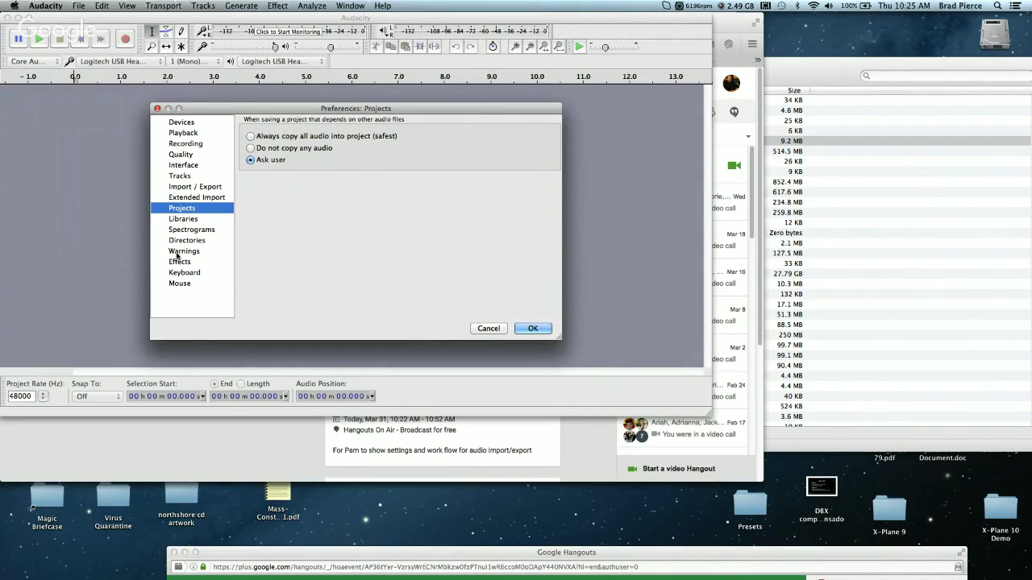
pyautogui.click(184, 188)
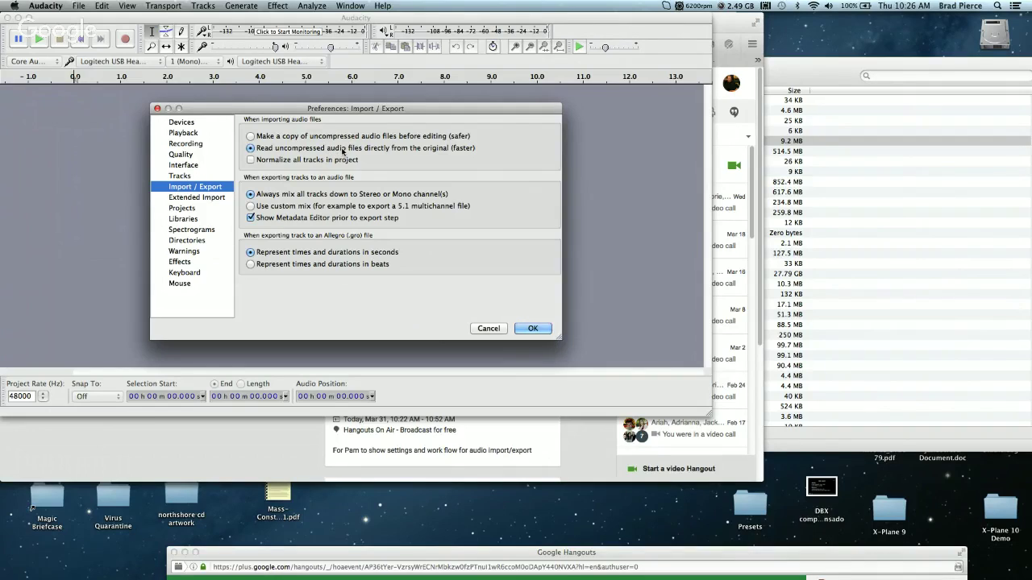
pyautogui.click(251, 137)
pyautogui.click(251, 149)
pyautogui.click(214, 198)
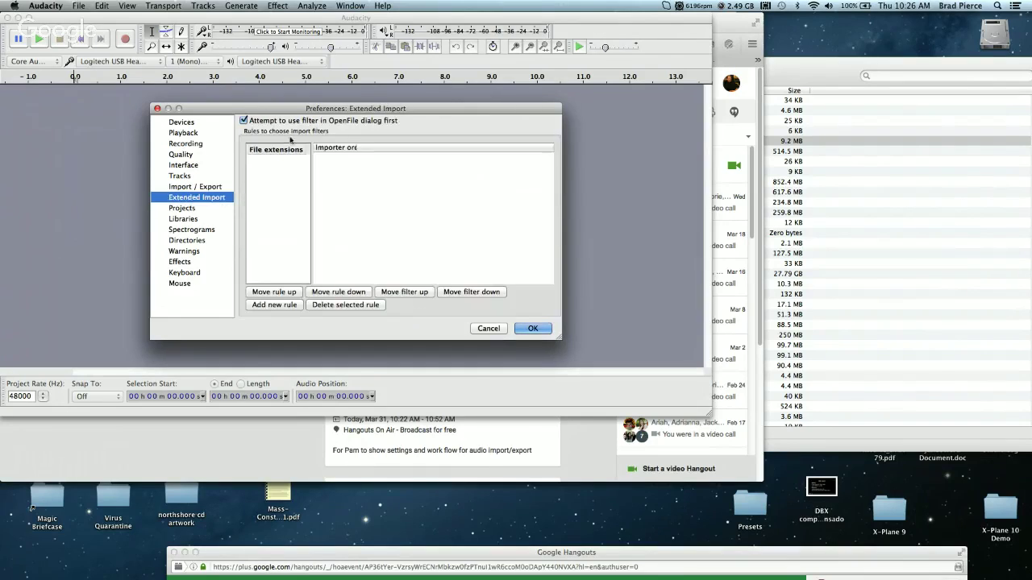
pyautogui.click(185, 144)
pyautogui.click(191, 123)
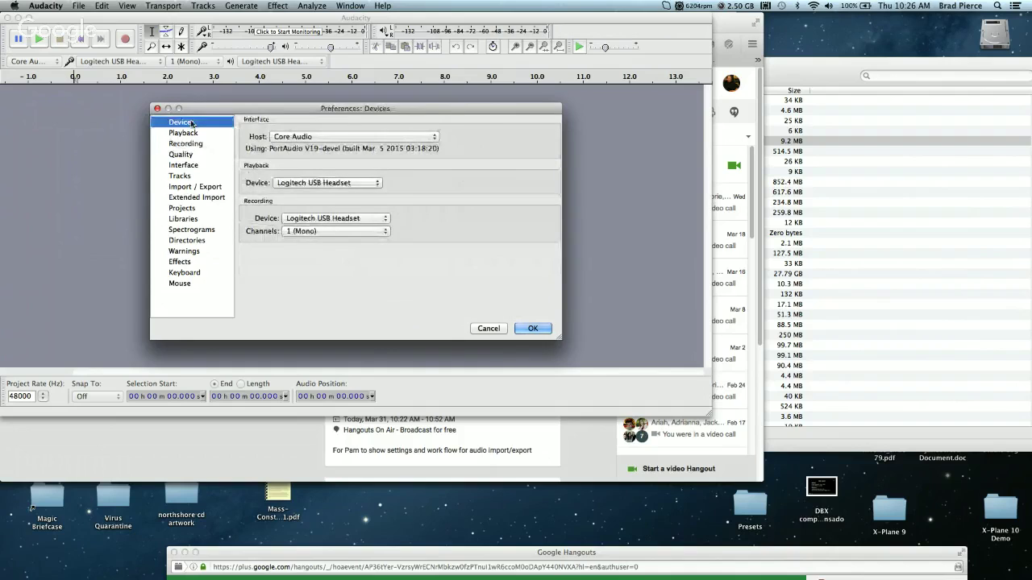
pyautogui.click(533, 329)
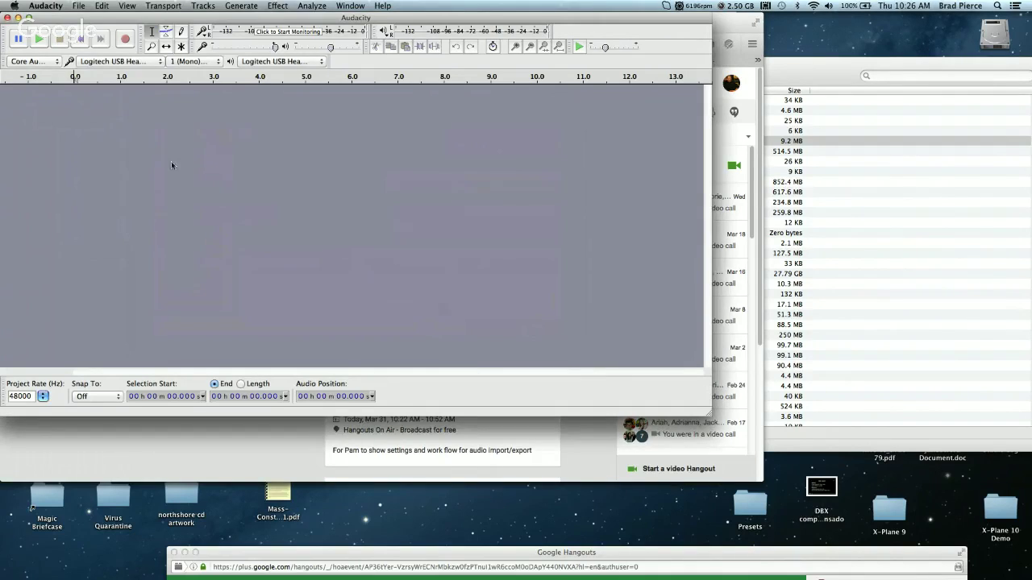
# Step: Import "01 Black Cow -12db .aif" from the Audio Files folder, making a copy of the files before editing
pyautogui.click(81, 6)
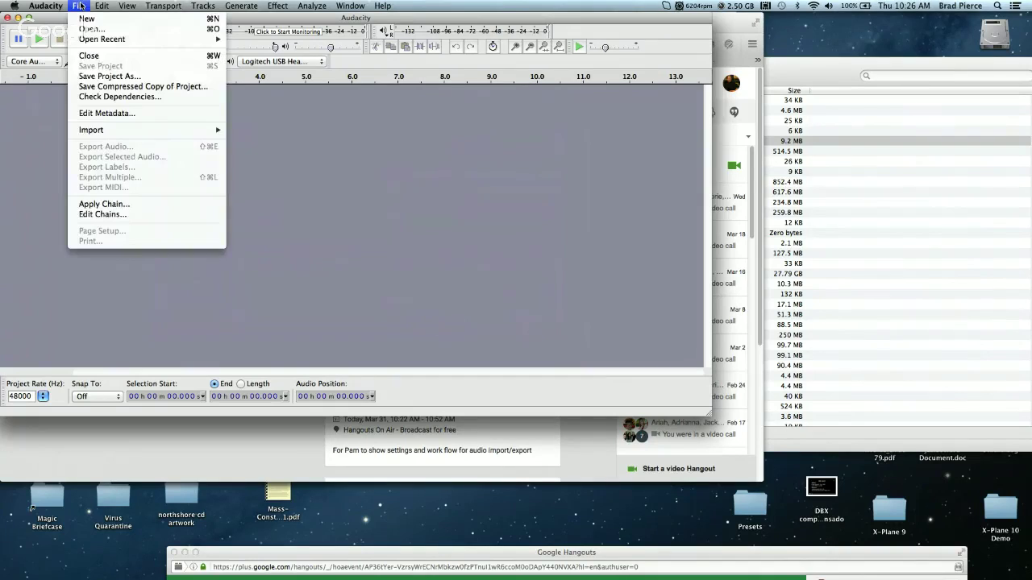
pyautogui.moveTo(113, 130)
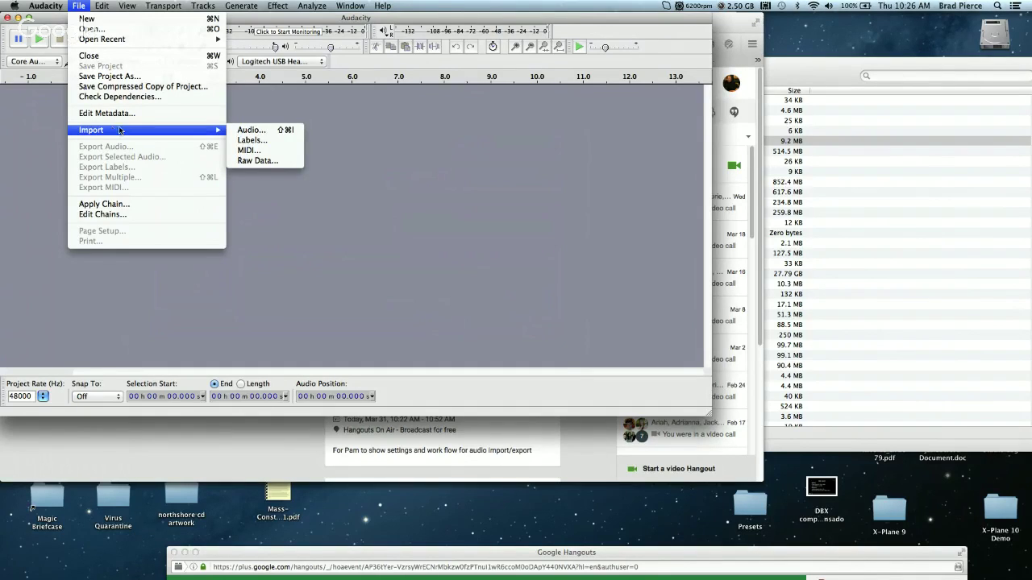
pyautogui.click(266, 133)
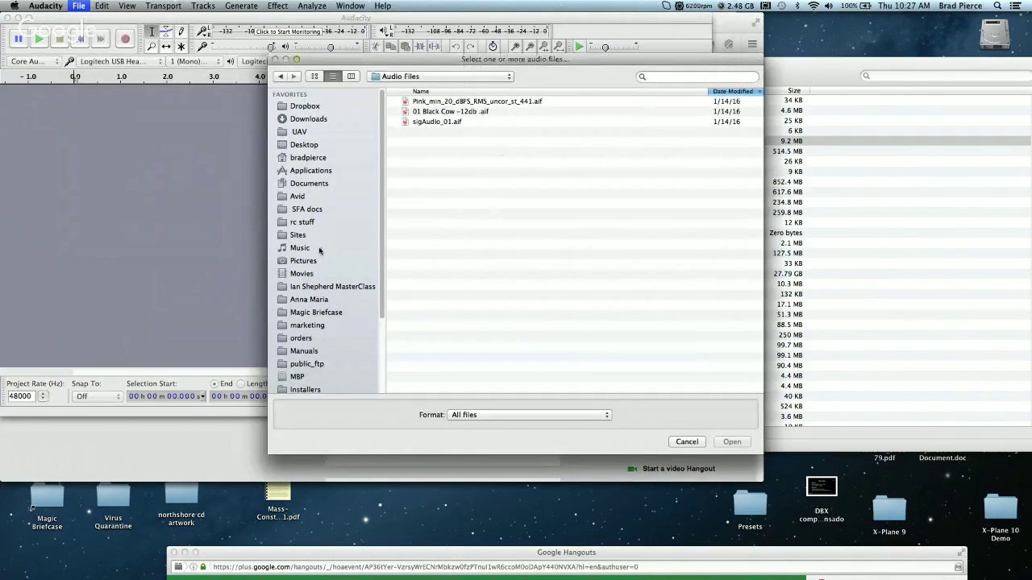
pyautogui.scroll(-5, 317, 252)
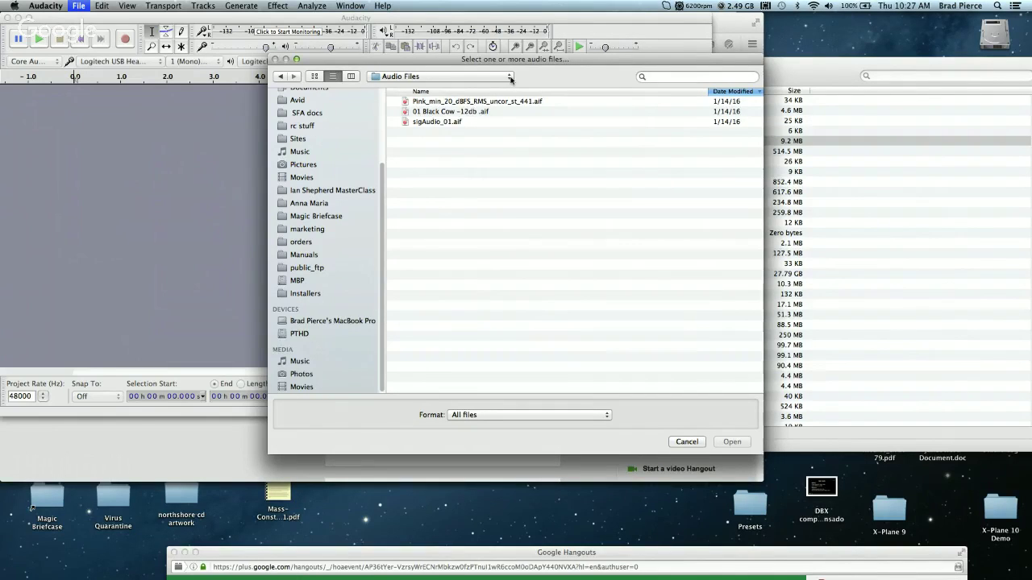
pyautogui.click(441, 112)
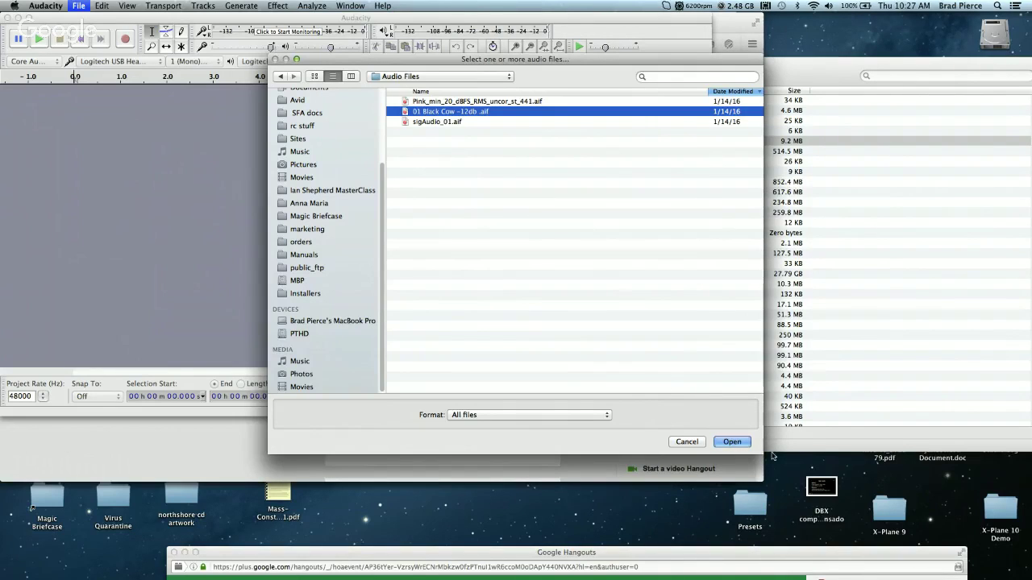
pyautogui.click(731, 442)
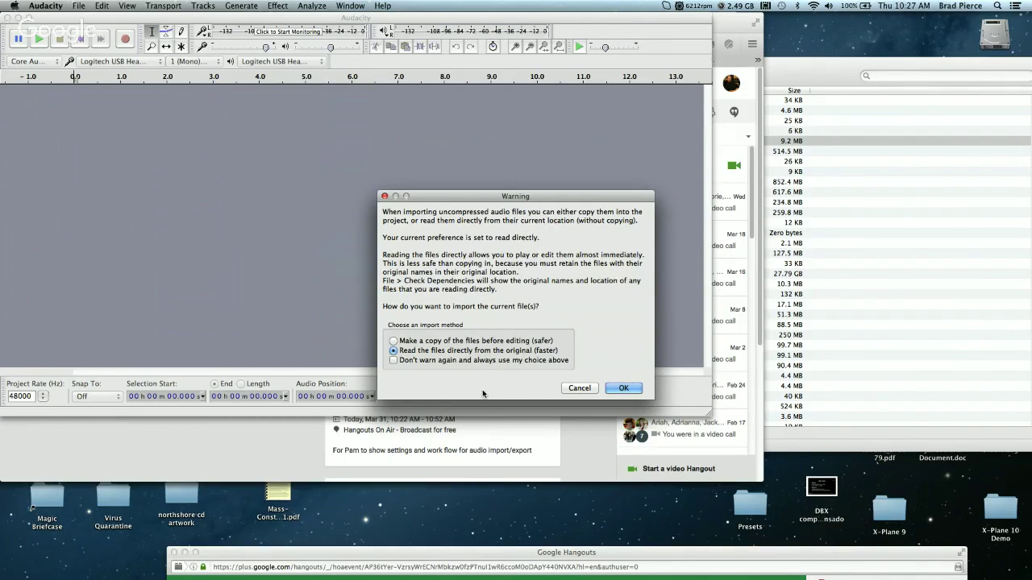
pyautogui.click(393, 341)
pyautogui.click(624, 388)
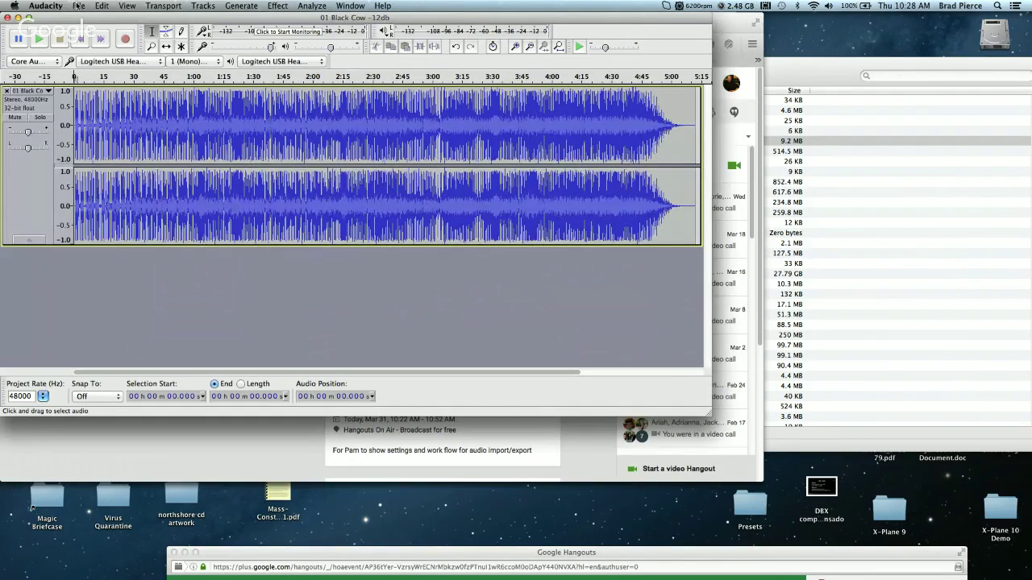
# Step: Start saving the project under a new name and create a folder named "aud test 2" in Music for it
pyautogui.click(78, 6)
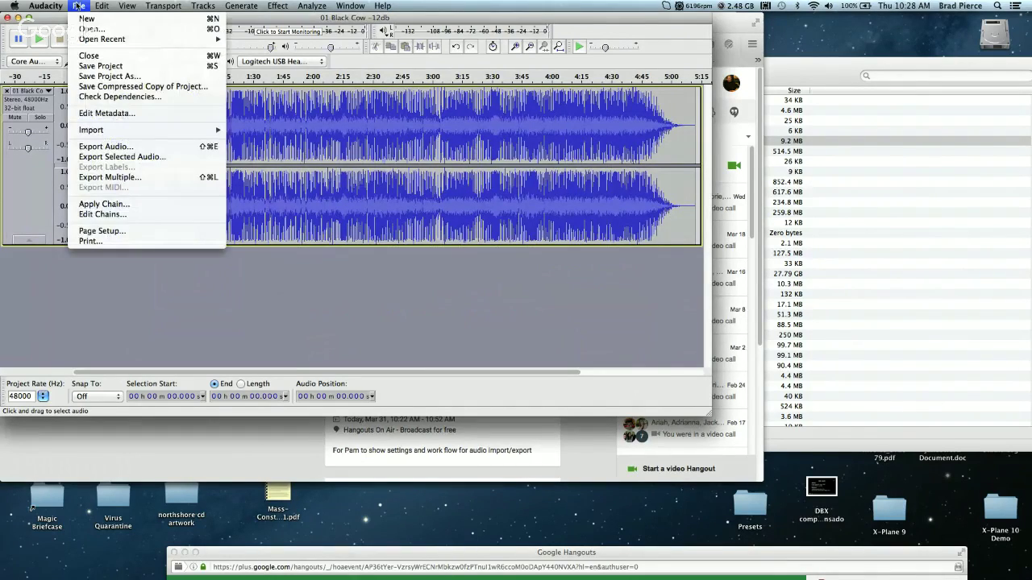
pyautogui.click(101, 77)
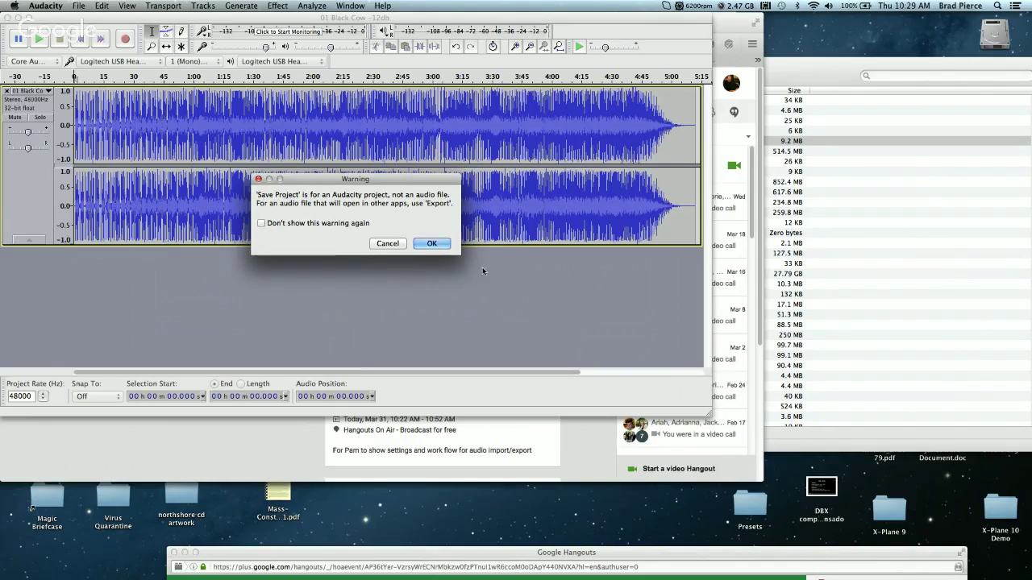
pyautogui.click(432, 243)
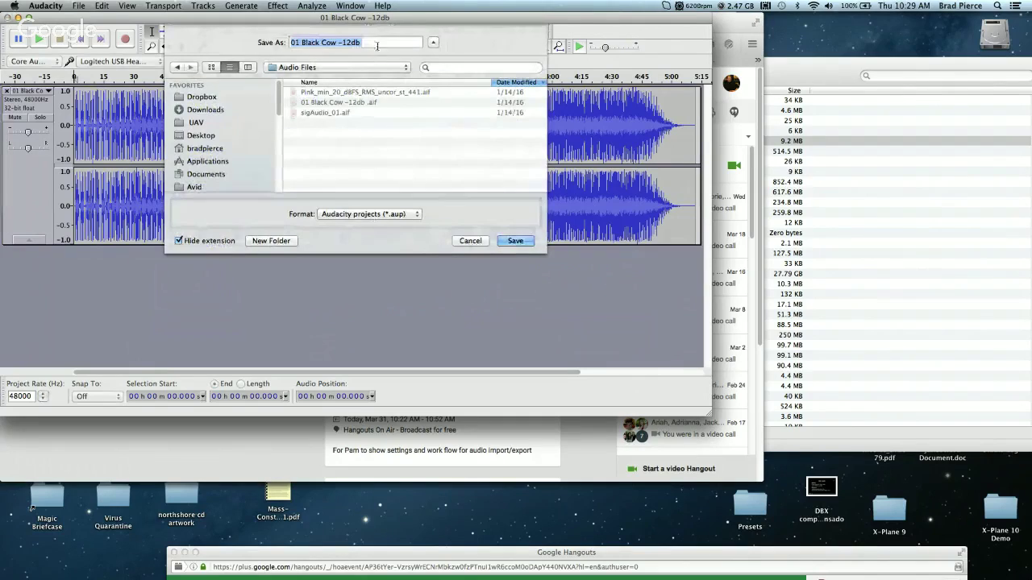
pyautogui.scroll(-5, 216, 148)
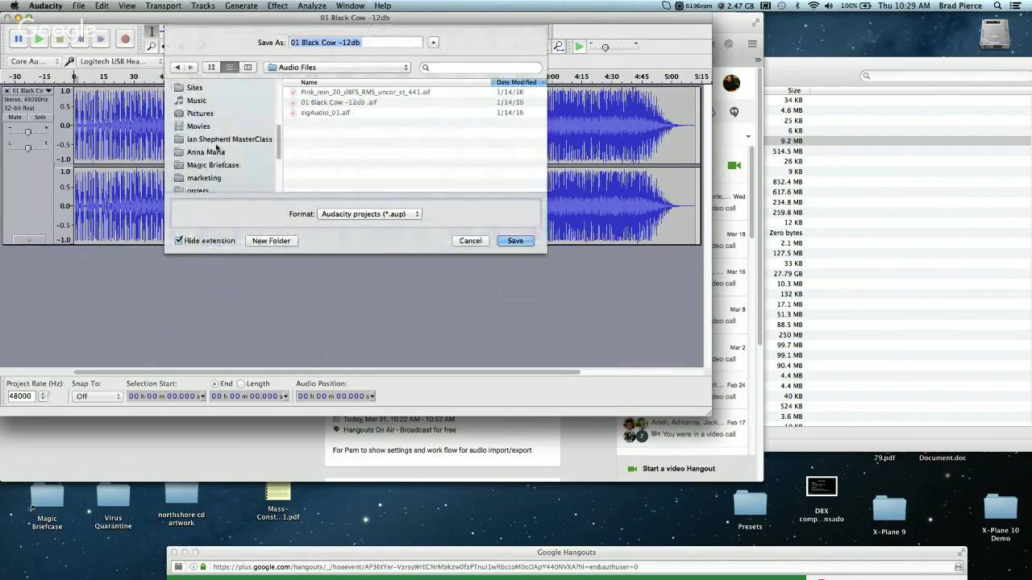
pyautogui.click(210, 101)
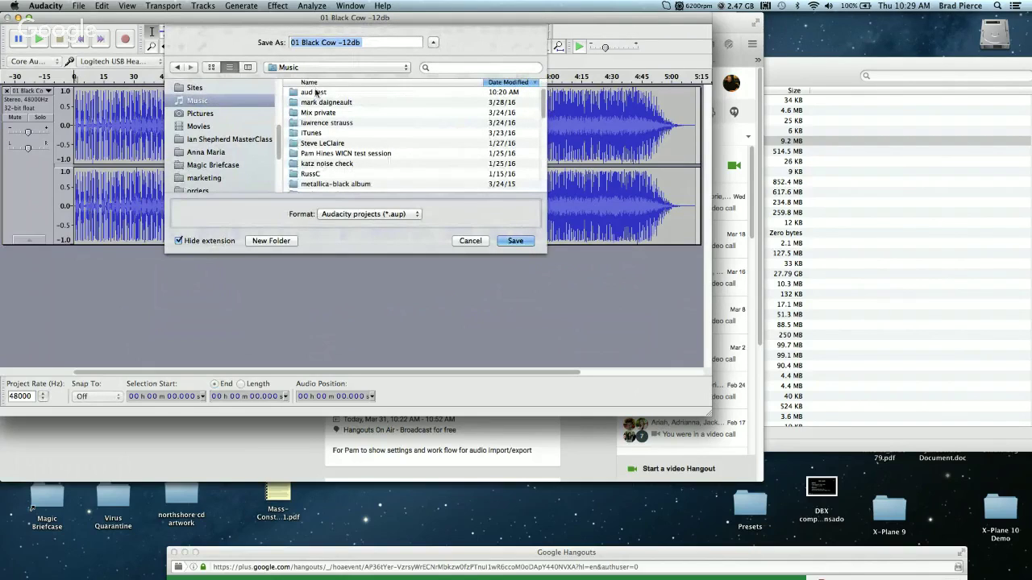
pyautogui.click(280, 247)
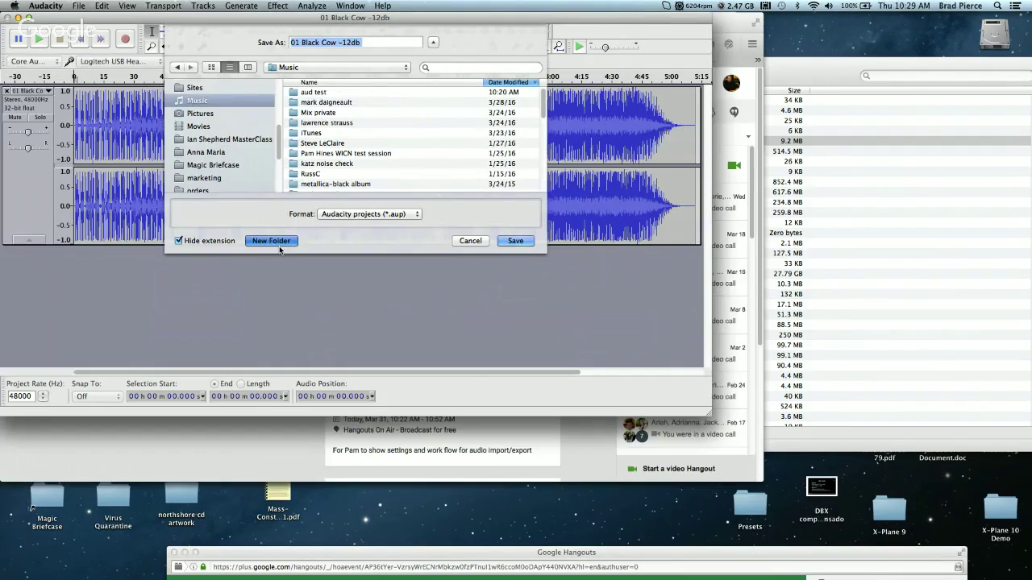
pyautogui.write('a')
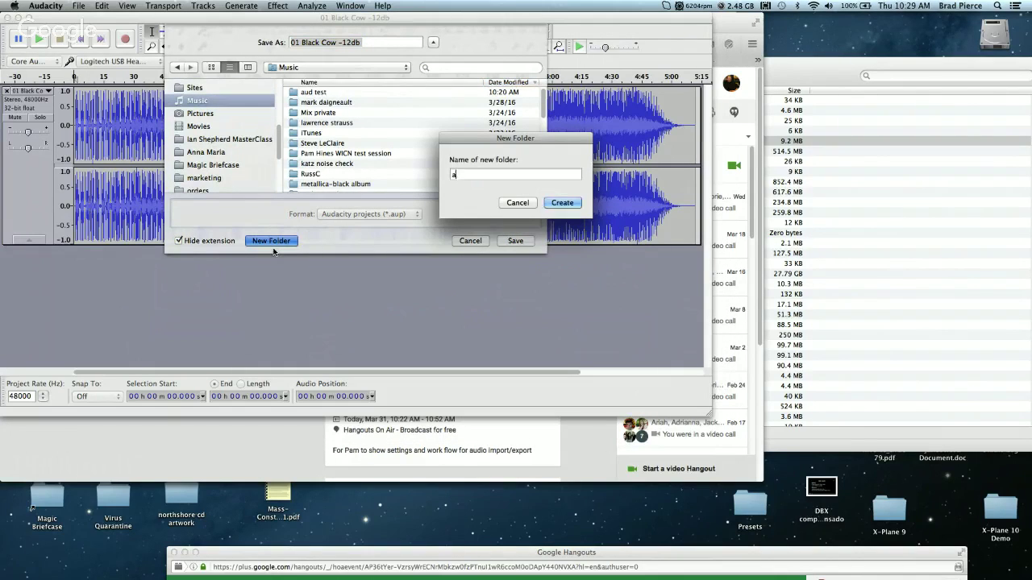
pyautogui.write('ud test')
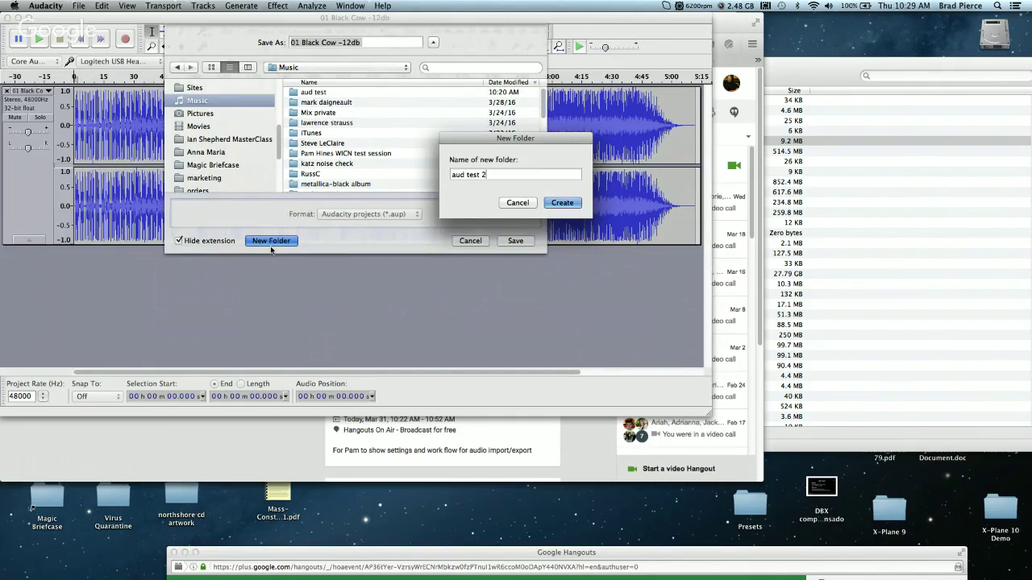
pyautogui.click(561, 203)
pyautogui.click(562, 203)
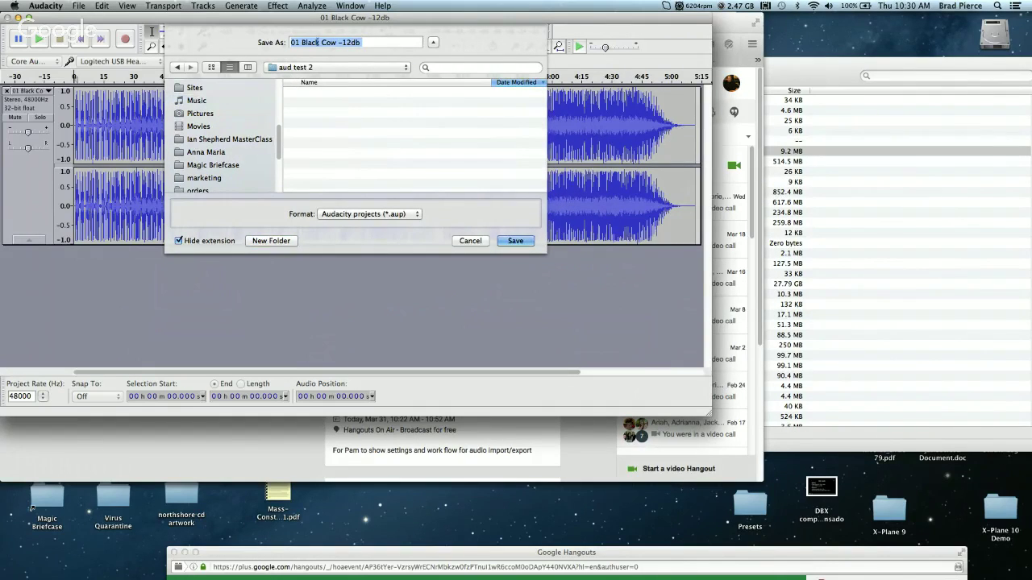
# Step: Name the Audacity project "aud test project" and save it in the new folder
pyautogui.moveTo(370, 42); pyautogui.dragTo(262, 42)
pyautogui.write('aud te')
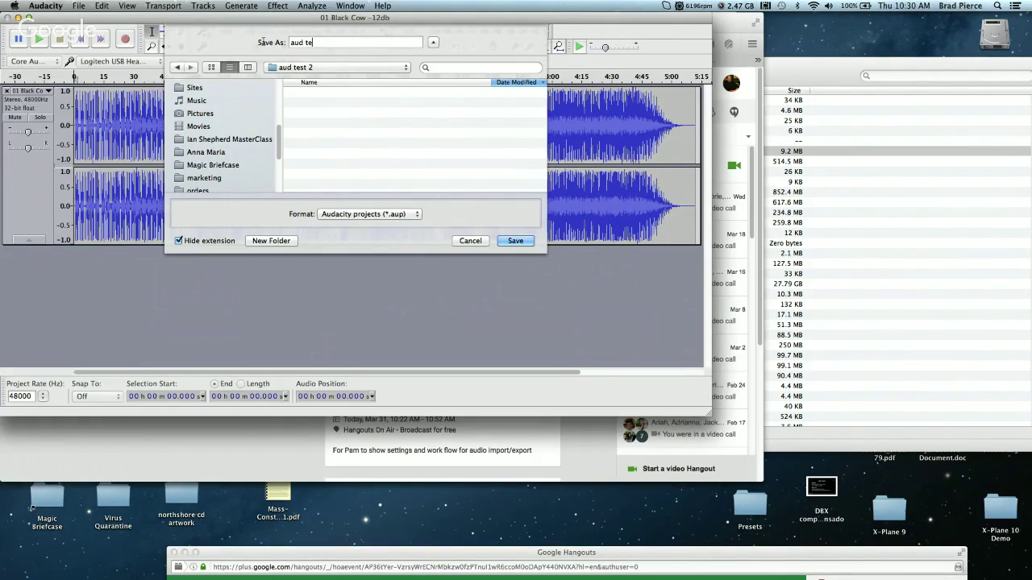
pyautogui.write('st project')
pyautogui.click(515, 241)
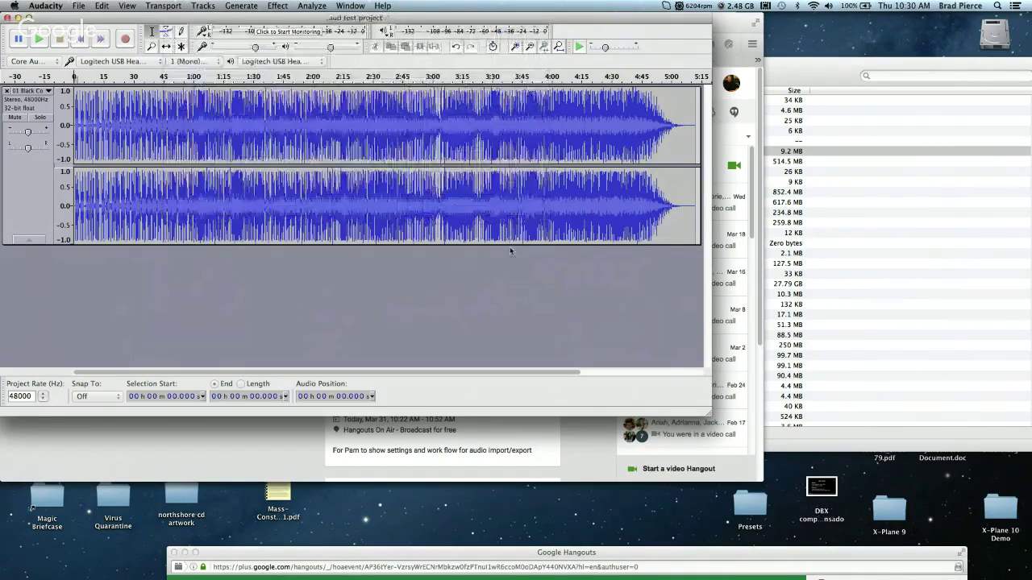
# Step: Switch to Finder and open the "aud test 2" folder in Music to examine the saved project files
pyautogui.press('super+Tab')
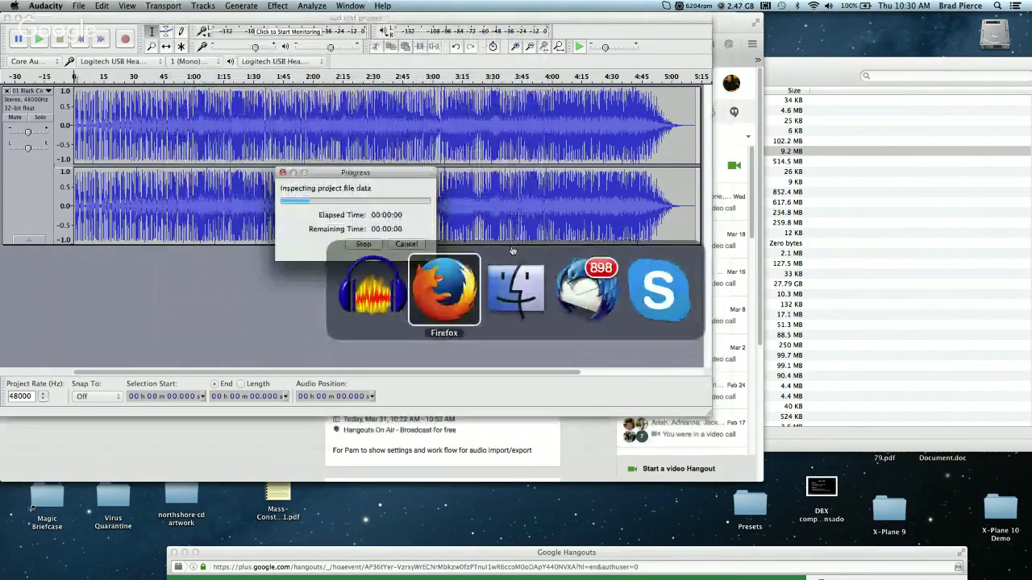
pyautogui.click(535, 300)
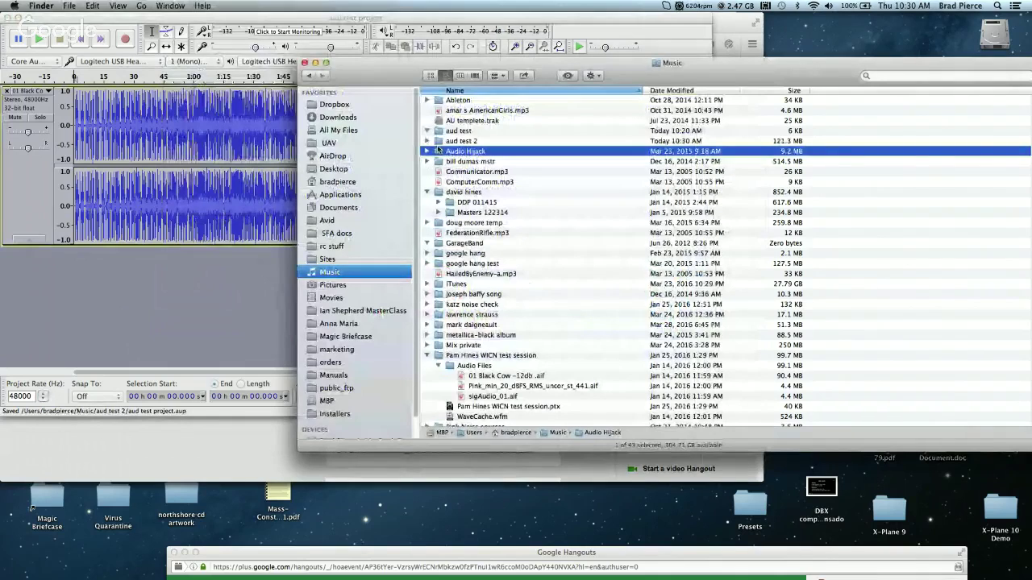
pyautogui.press('Up')
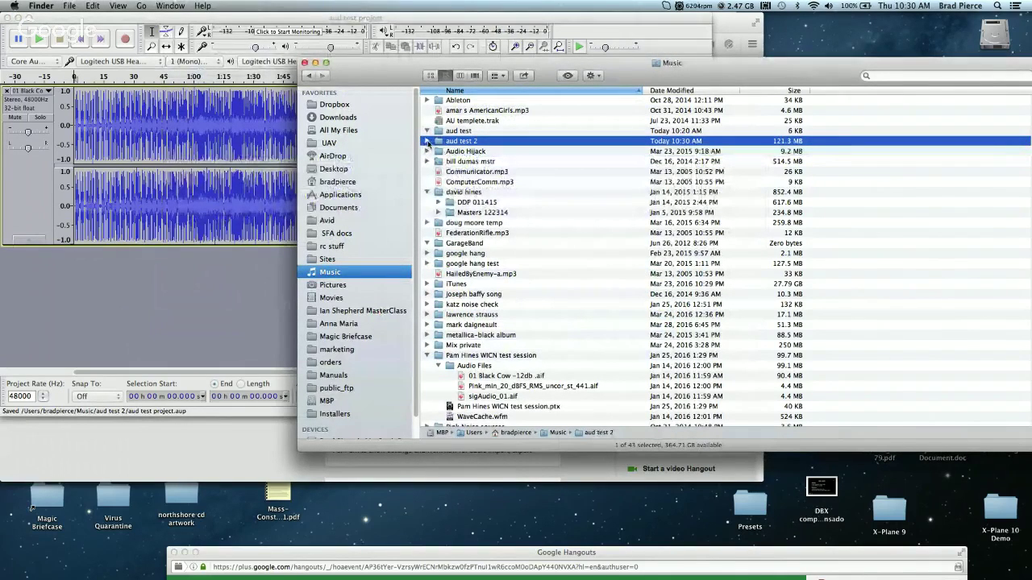
pyautogui.click(427, 141)
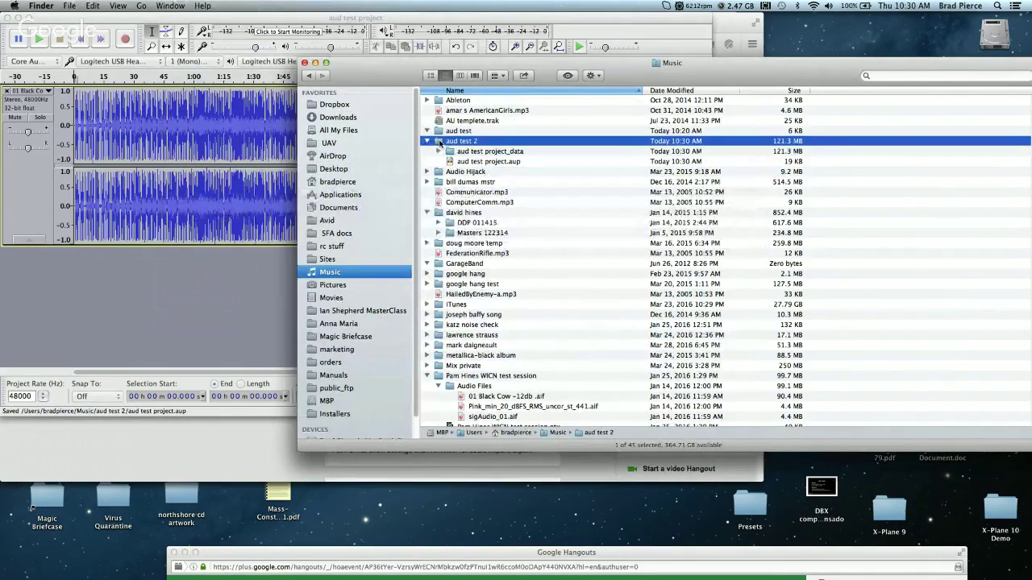
pyautogui.doubleClick(439, 142)
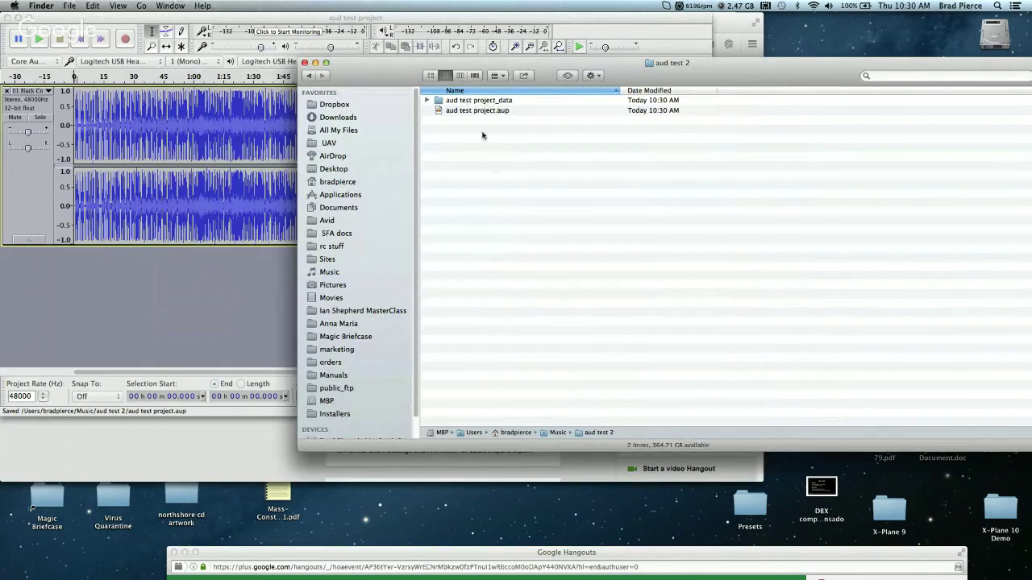
# Step: Examine the "aud test project.aup" file and the nested e00 and d00 folders inside the project's data folder
pyautogui.click(441, 111)
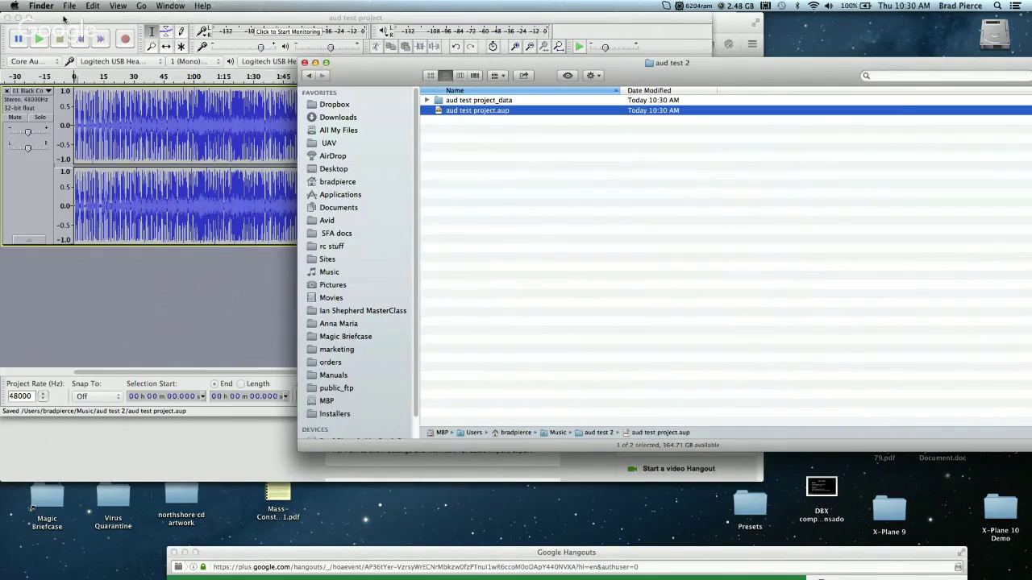
pyautogui.click(427, 101)
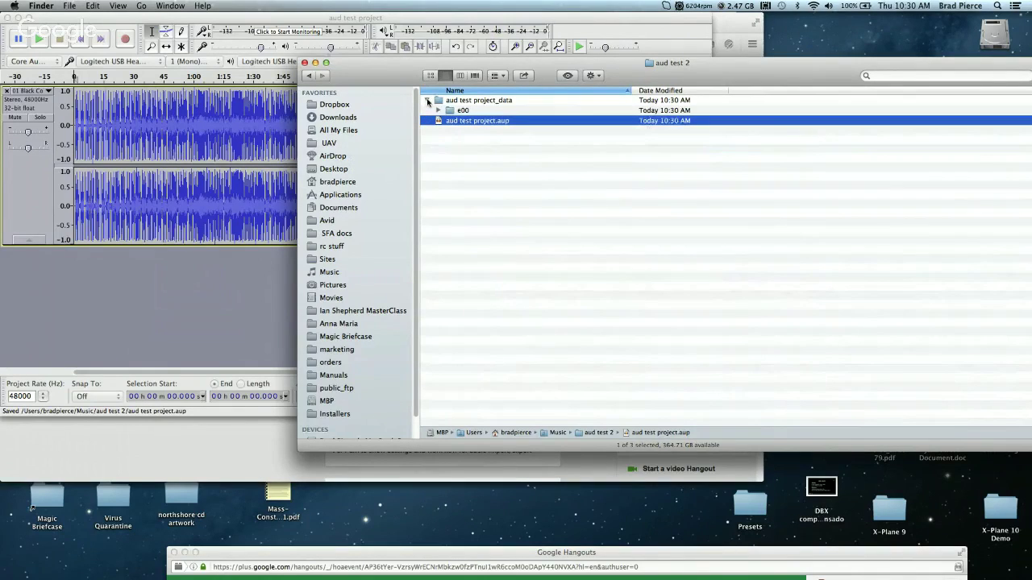
pyautogui.click(438, 110)
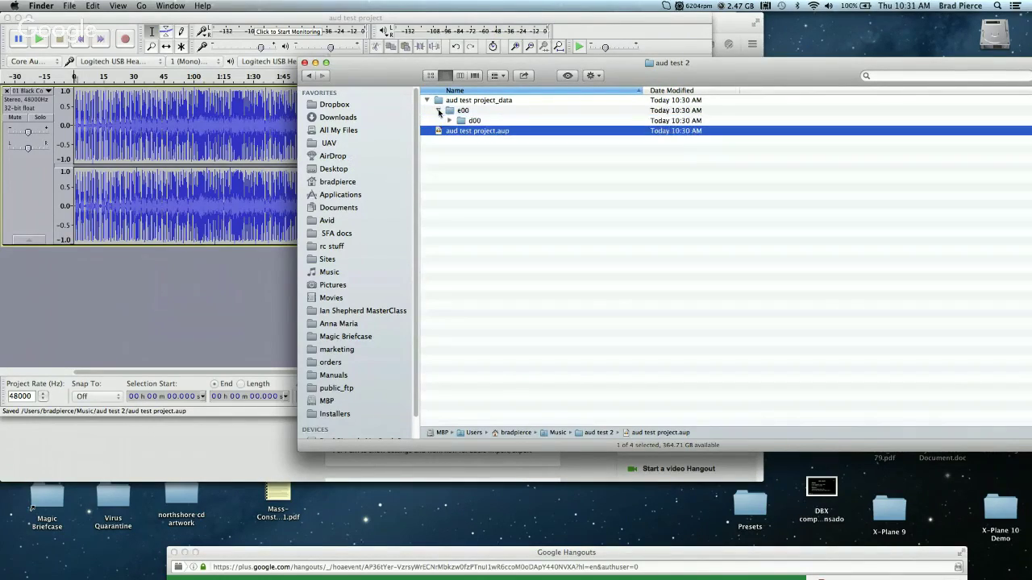
pyautogui.click(449, 121)
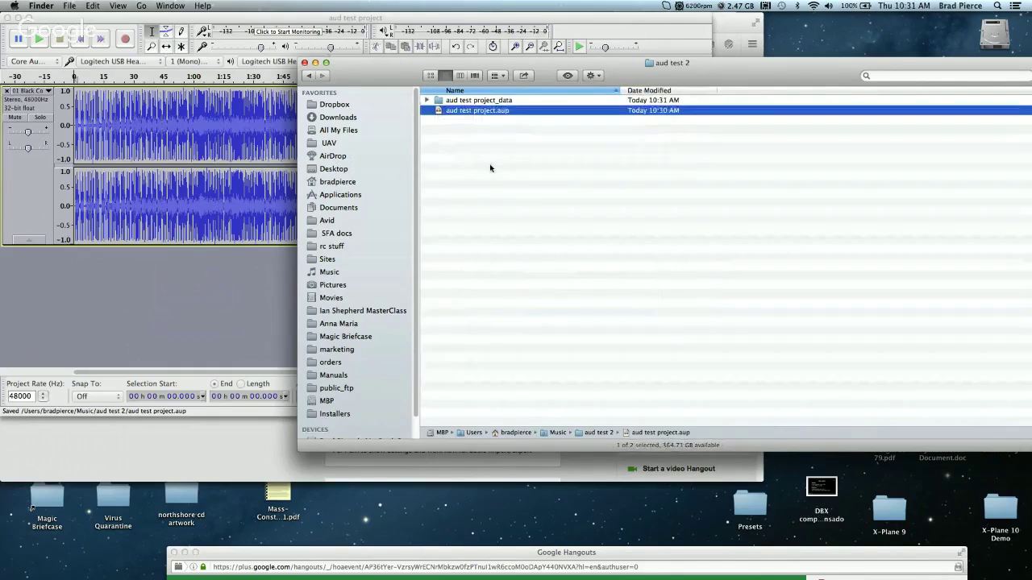
pyautogui.click(438, 101)
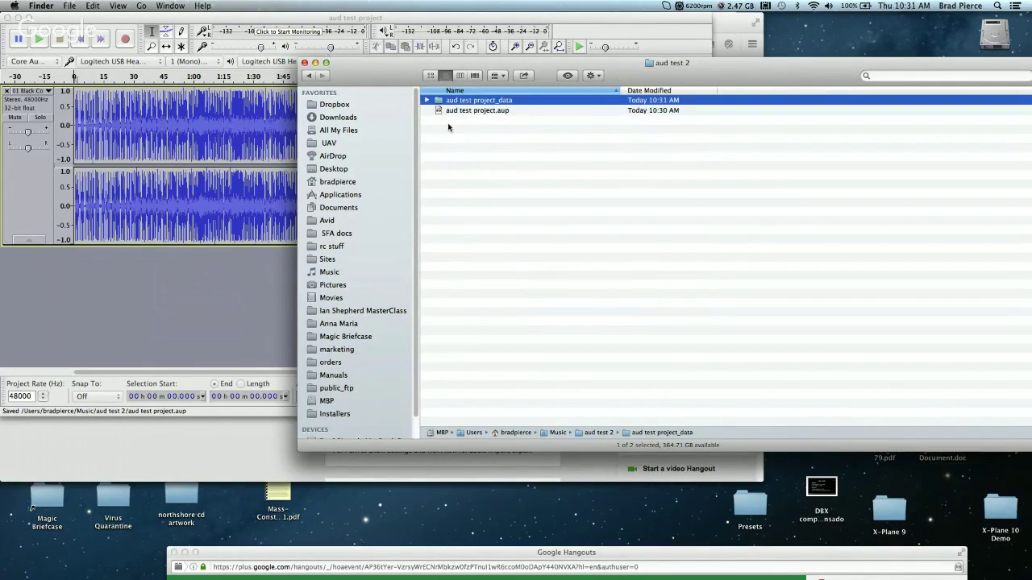
pyautogui.click(449, 141)
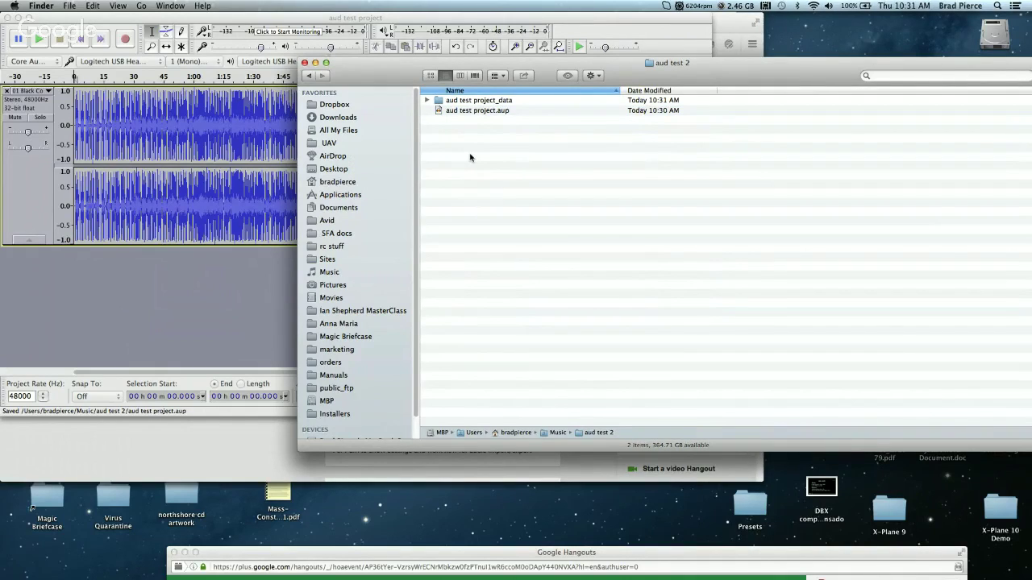
pyautogui.click(441, 111)
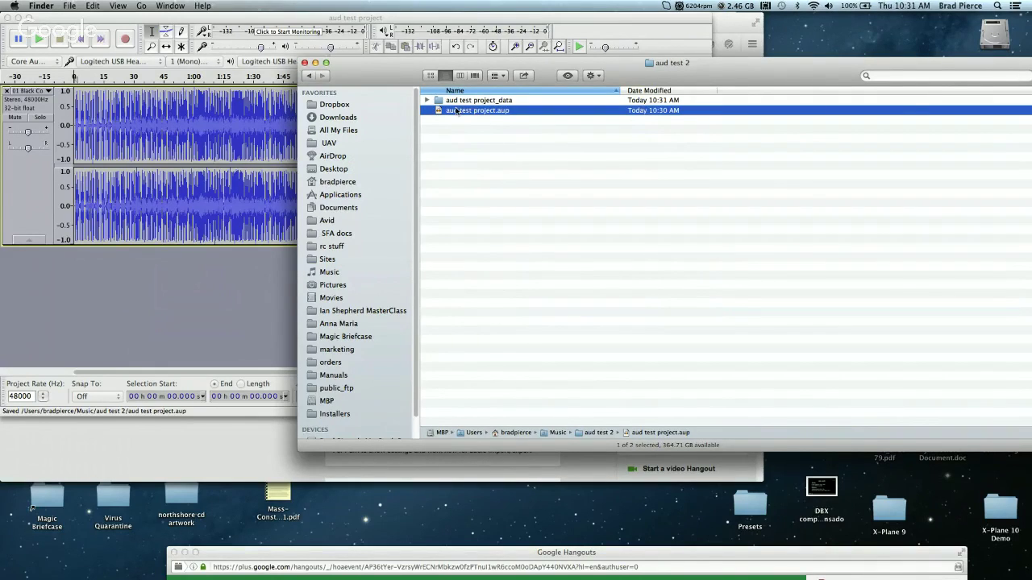
# Step: Switch to Audacity and examine the available commands for saving the project
pyautogui.click(298, 20)
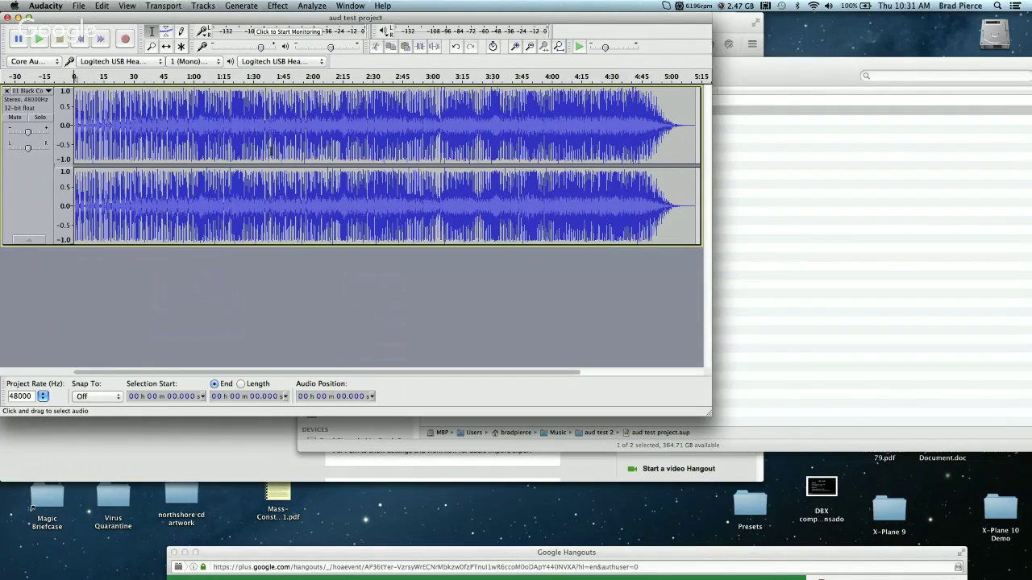
pyautogui.click(81, 6)
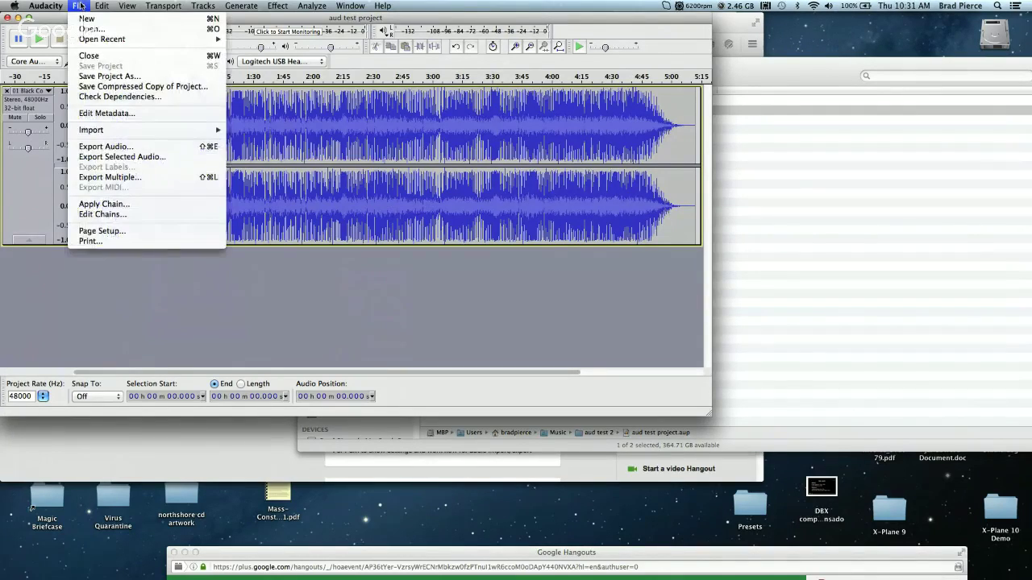
pyautogui.click(81, 6)
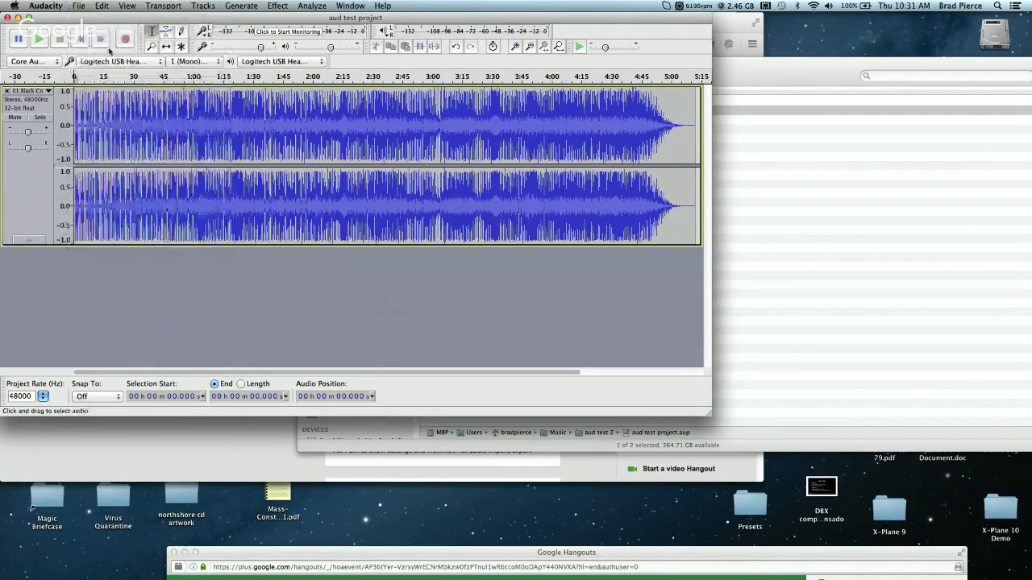
pyautogui.click(81, 6)
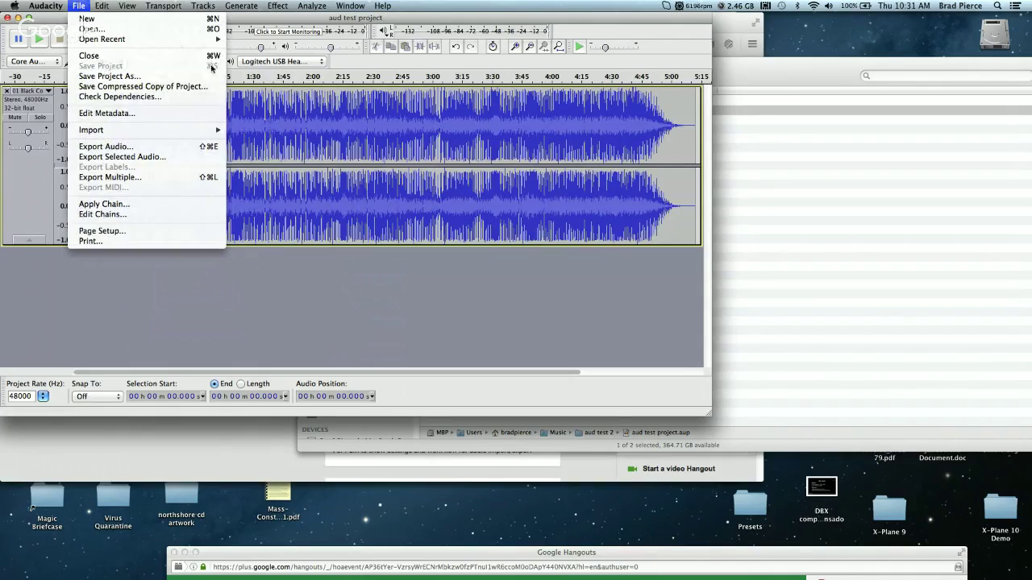
pyautogui.click(81, 6)
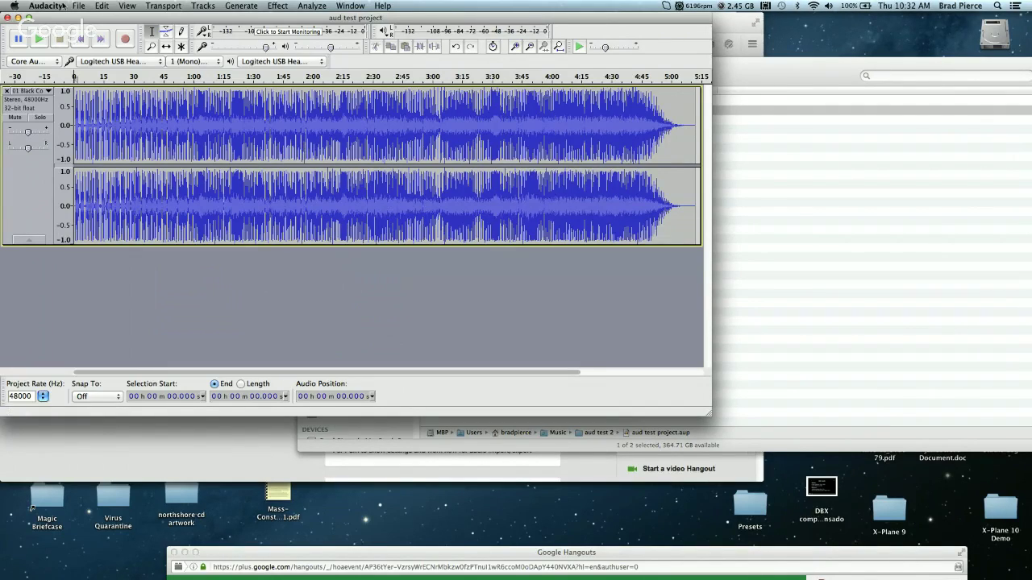
# Step: Start exporting the audio and choose the "aud test 2" folder in Music as the destination
pyautogui.click(78, 5)
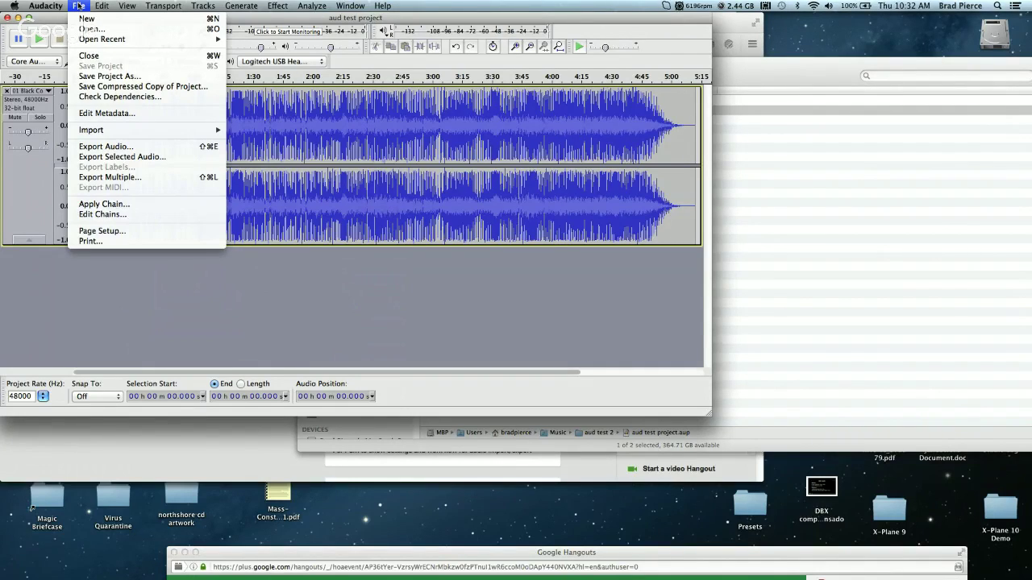
pyautogui.click(112, 148)
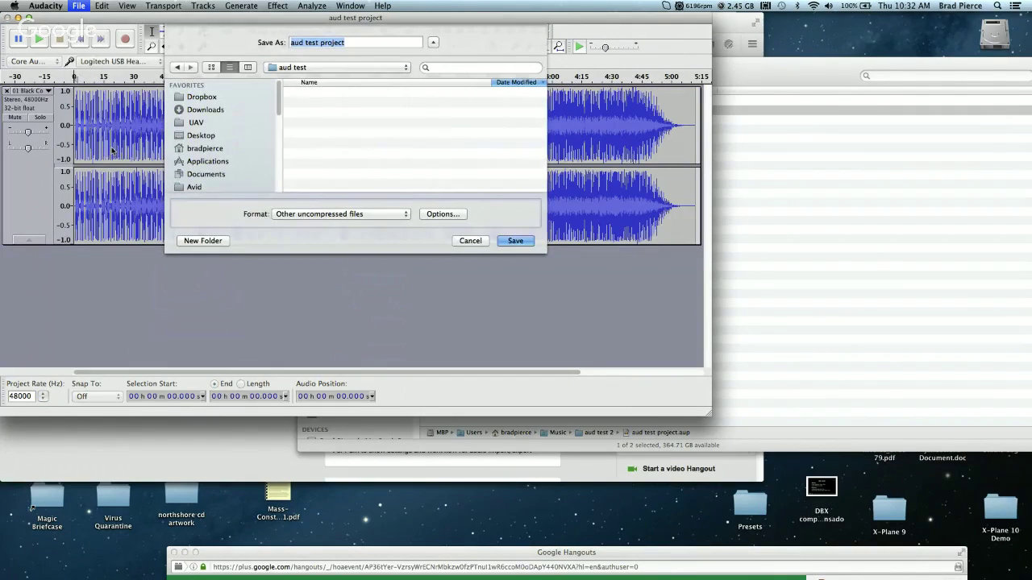
pyautogui.click(355, 67)
pyautogui.click(359, 79)
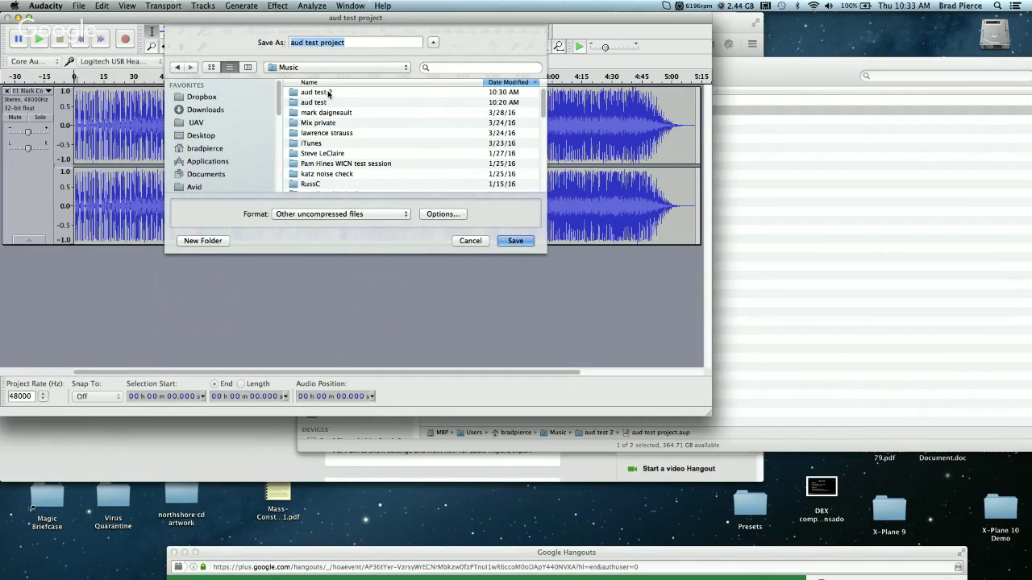
pyautogui.doubleClick(328, 93)
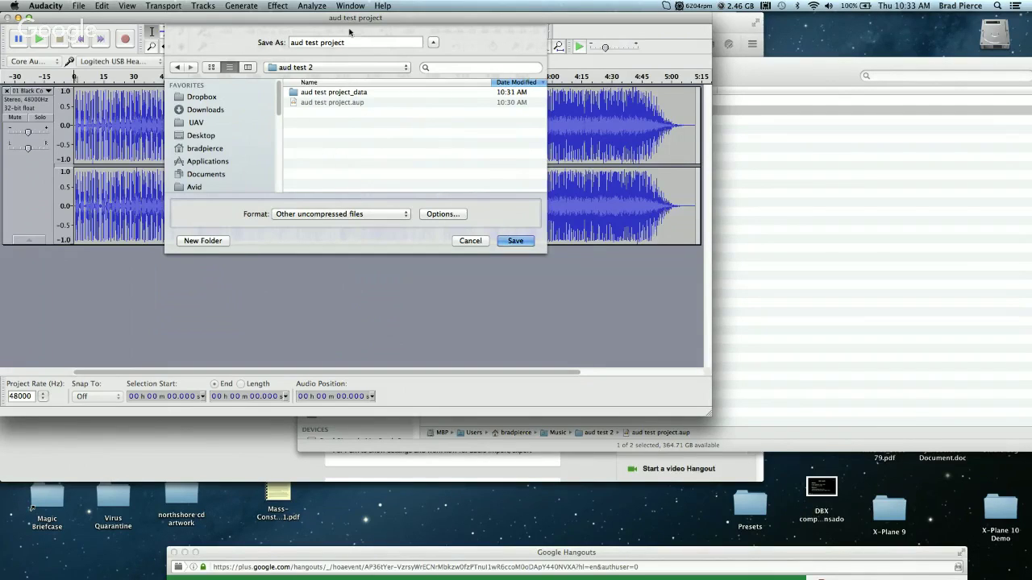
# Step: Name the export file "audio file for", followed by the recipient's first name and the date 033116
pyautogui.moveTo(343, 42); pyautogui.dragTo(277, 39)
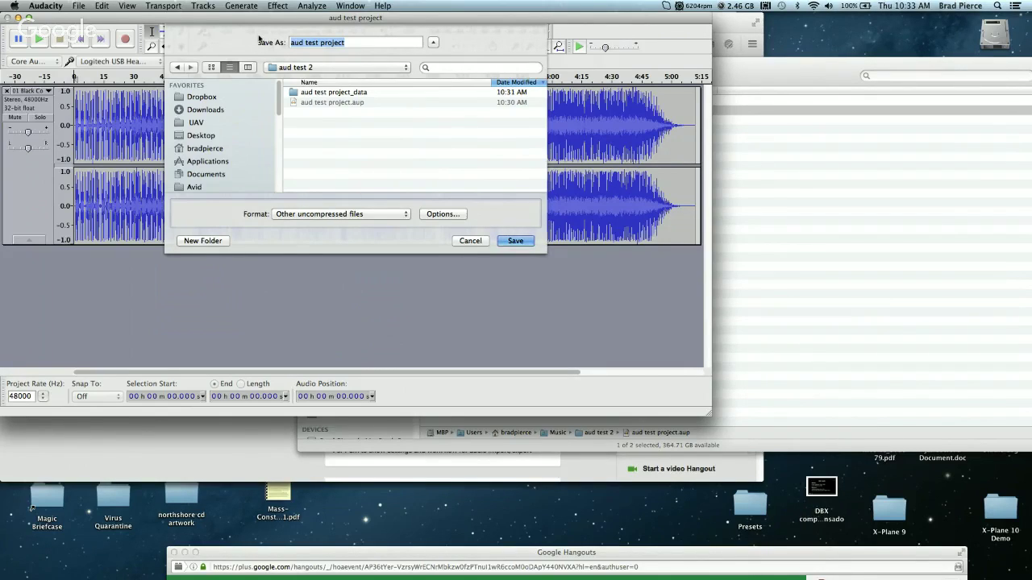
pyautogui.write('audio f')
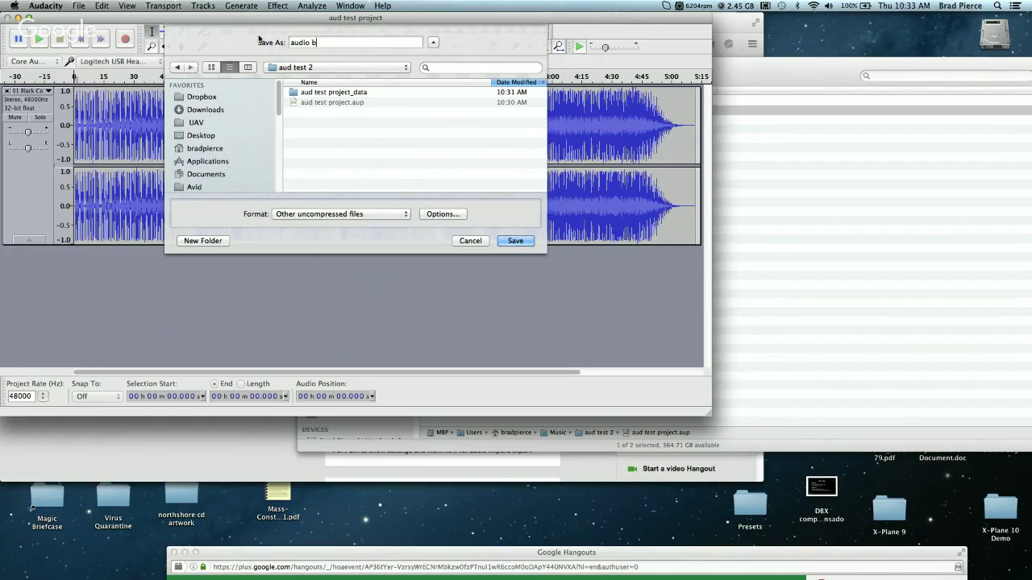
pyautogui.write('ile for brad 033116')
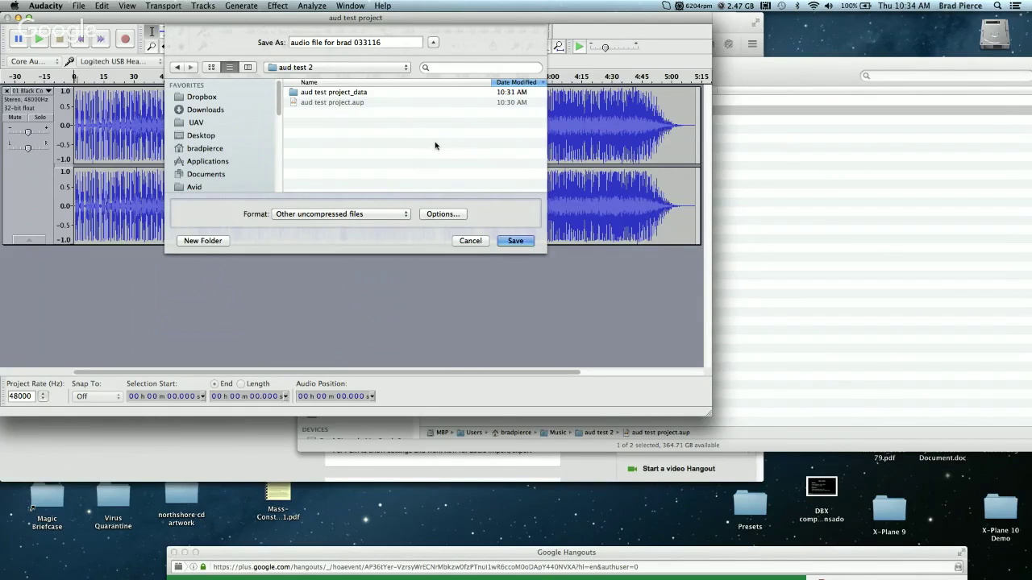
pyautogui.hotkey('shift', 'Left')
pyautogui.hotkey('shift', 'Left')
pyautogui.hotkey('shift', 'Left')
pyautogui.hotkey('shift', 'Left')
pyautogui.hotkey('shift', 'Left')
pyautogui.hotkey('shift', 'Left')
pyautogui.press('Right')
# Step: Review the header and encoding choices for uncompressed export and accept AIFF (Apple/SGI) with Signed 24 bit PCM
pyautogui.click(444, 214)
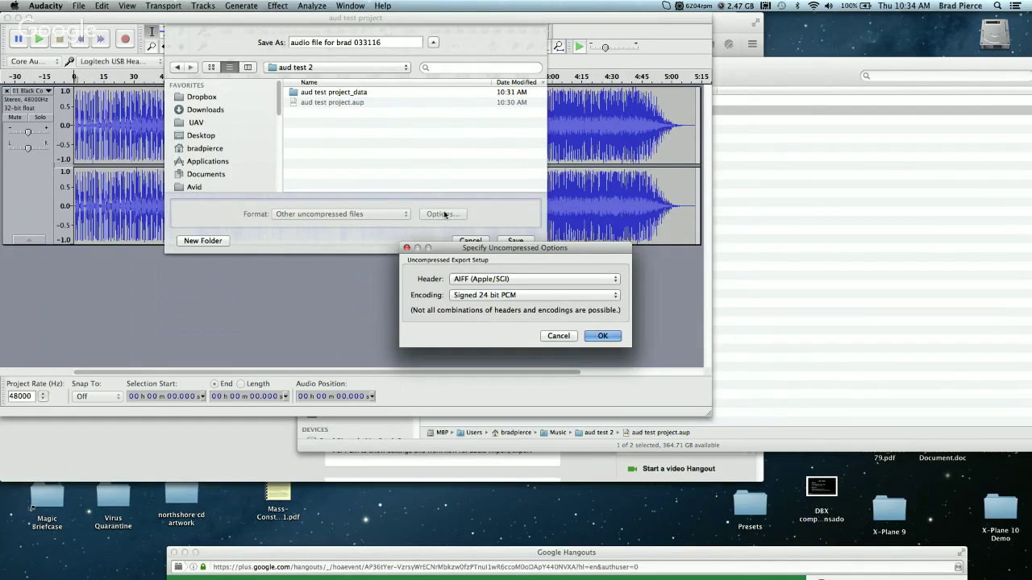
pyautogui.click(508, 280)
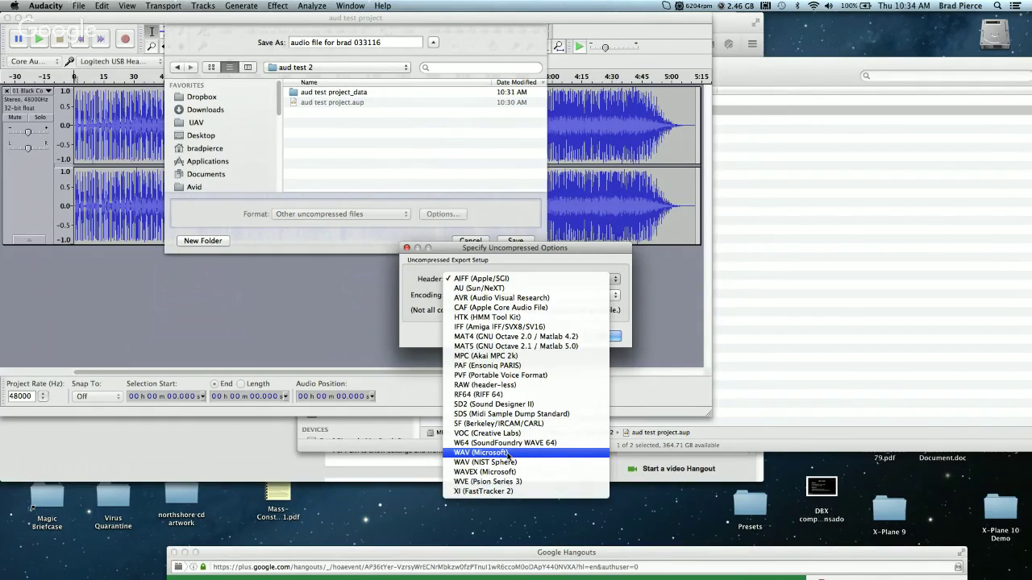
pyautogui.click(428, 277)
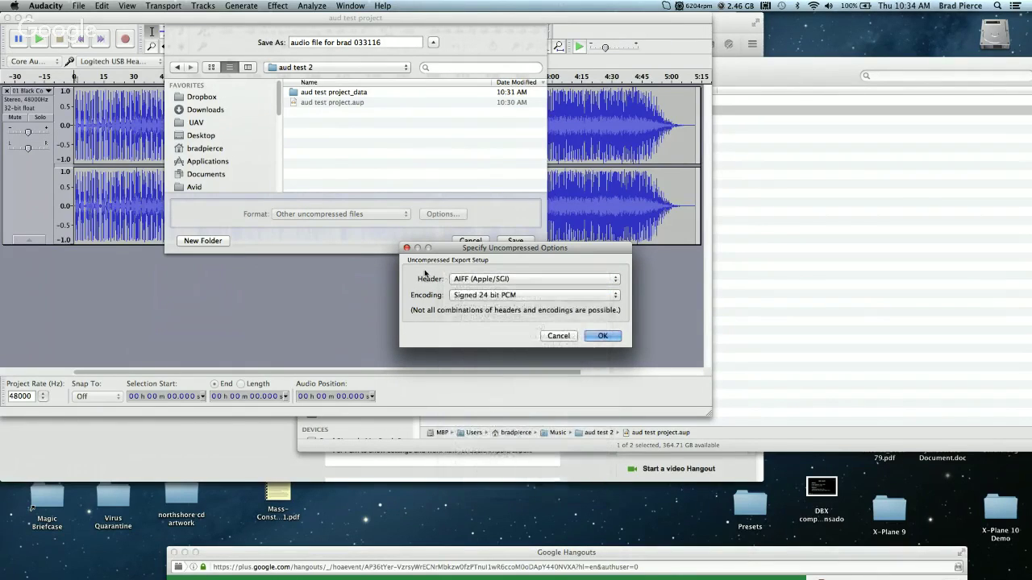
pyautogui.click(554, 296)
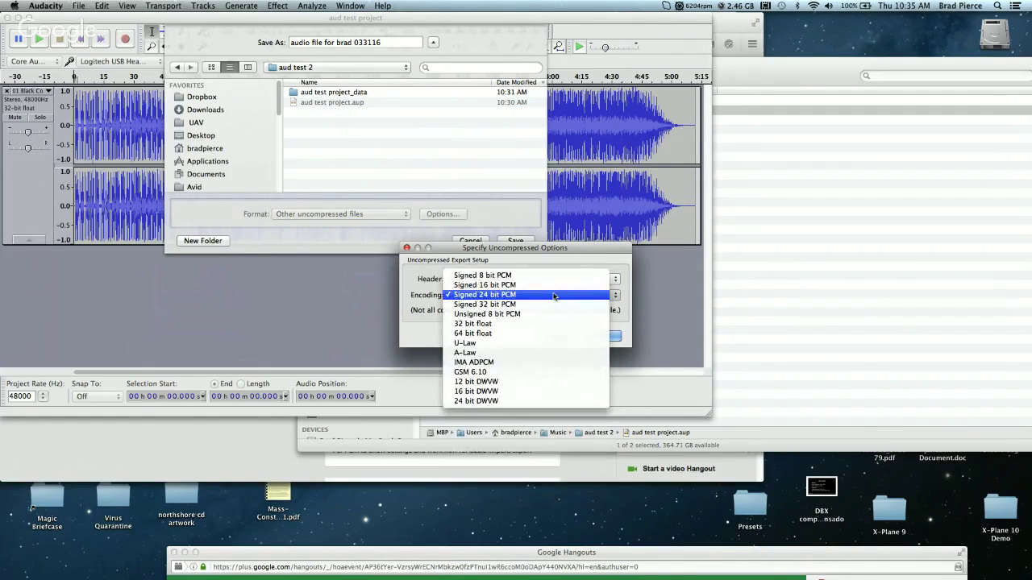
pyautogui.click(416, 271)
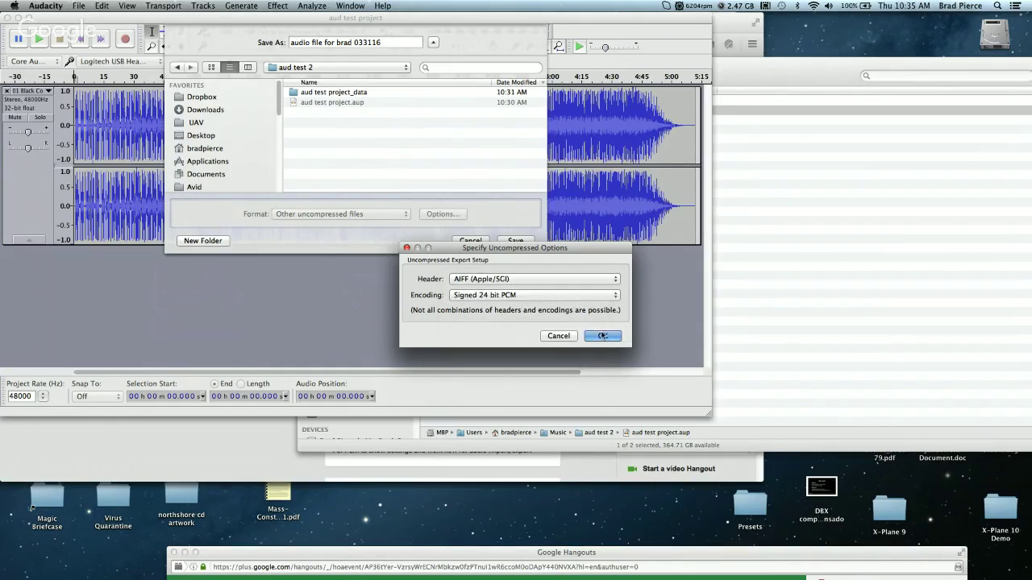
pyautogui.press('Return')
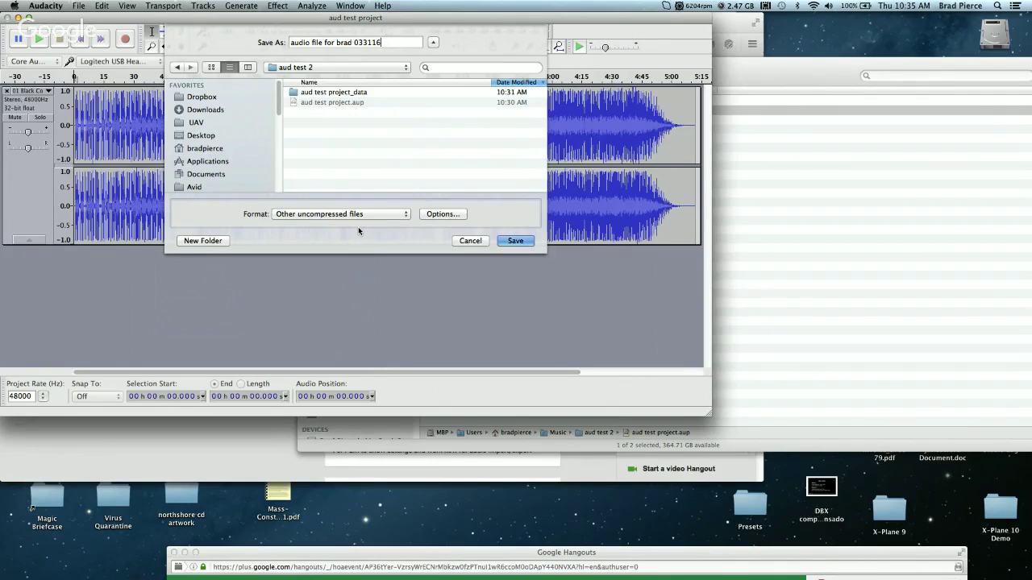
# Step: Save the exported audio file and accept the metadata with all tags left blank
pyautogui.click(515, 241)
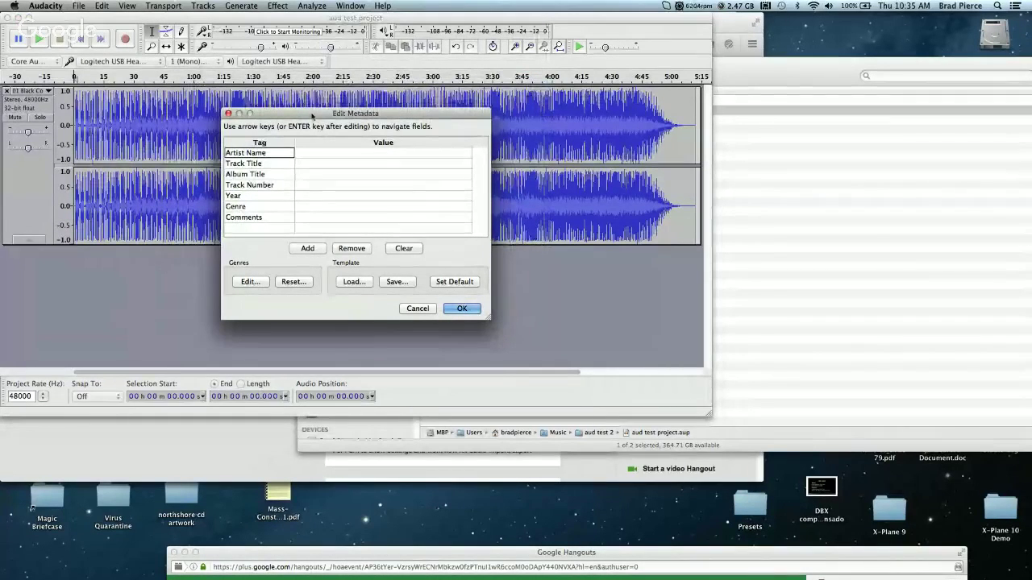
pyautogui.moveTo(312, 115); pyautogui.dragTo(312, 270)
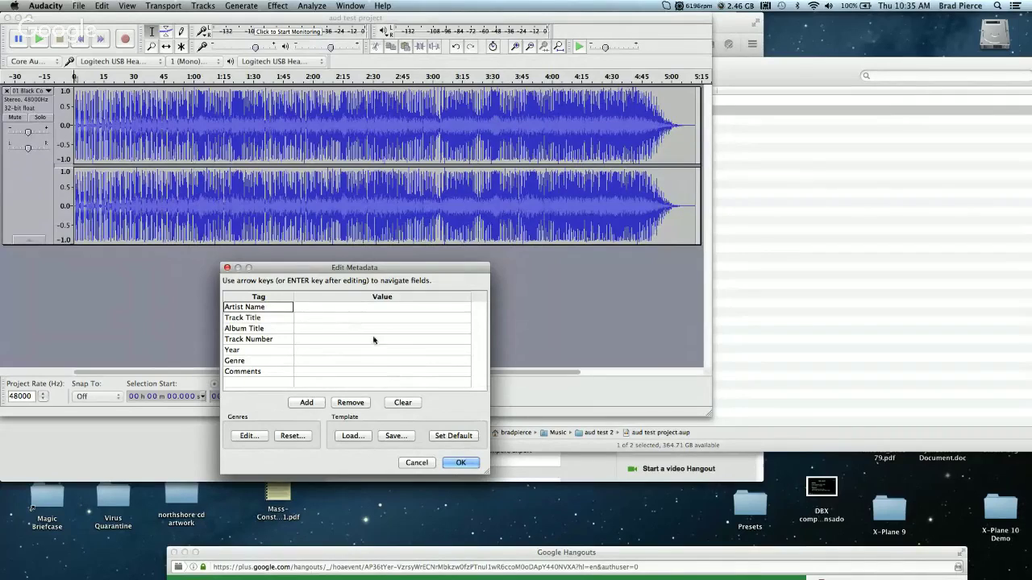
pyautogui.click(461, 463)
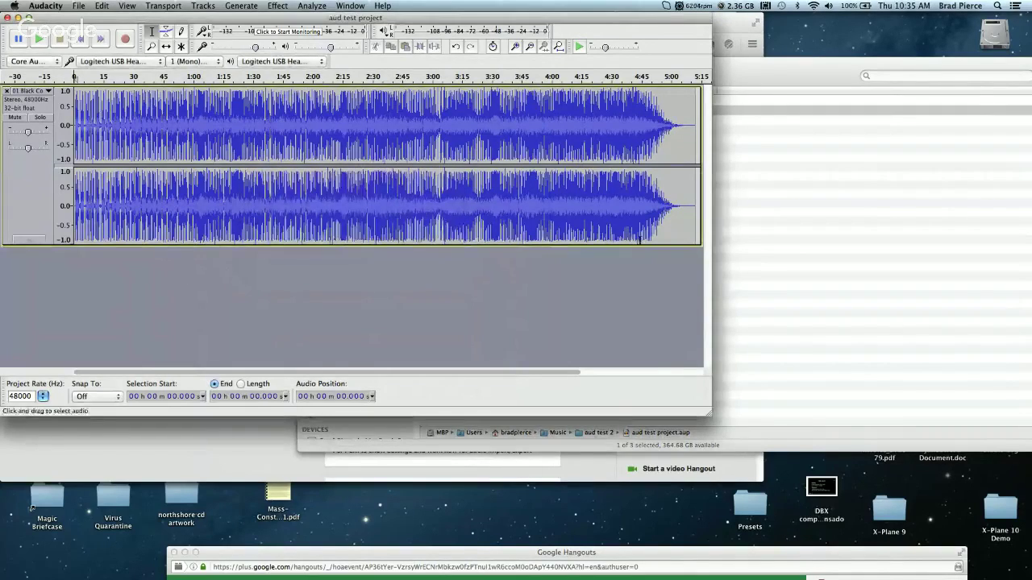
# Step: Switch to Finder and select the exported AIFF file in the "aud test 2" folder
pyautogui.click(806, 214)
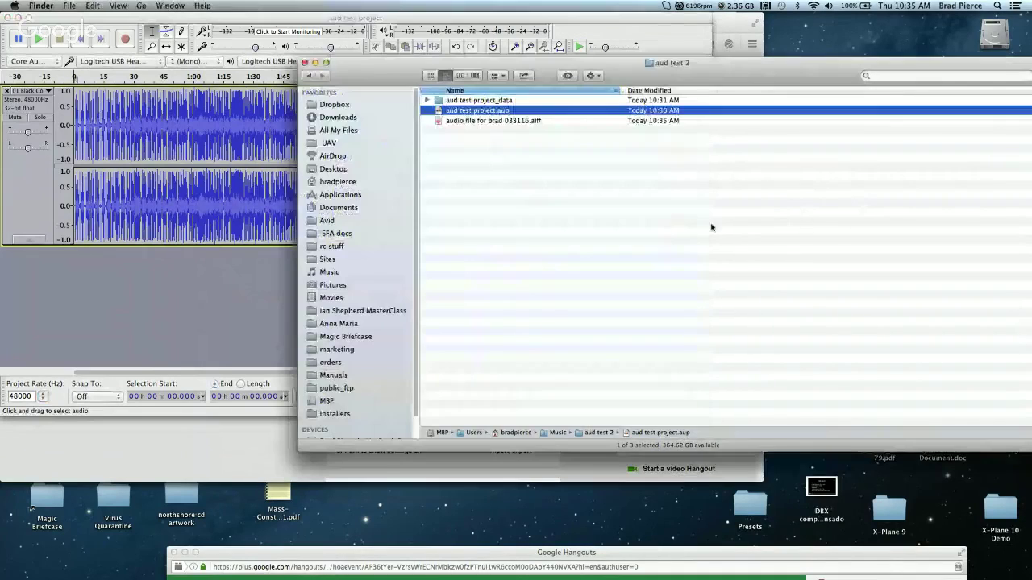
pyautogui.click(438, 121)
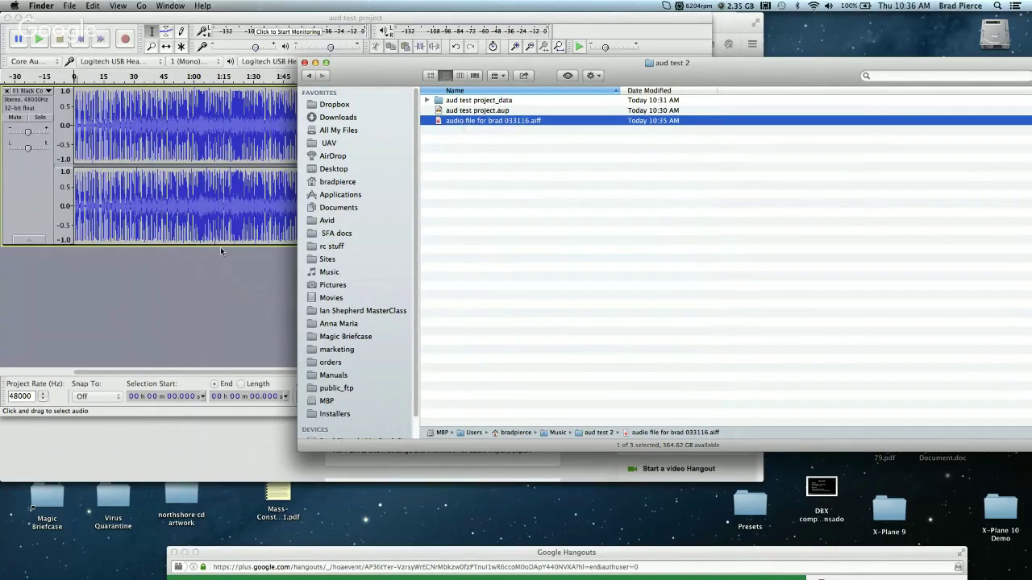
# Step: Switch to Audacity and examine the default sample rate and sample format in the Quality preferences, leaving without saving
pyautogui.click(252, 297)
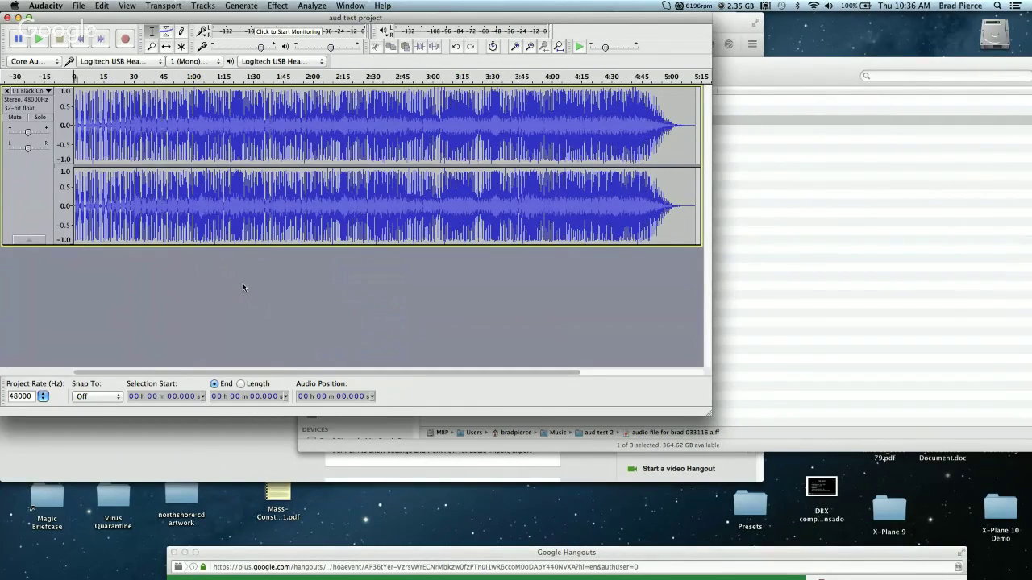
pyautogui.press('super+comma')
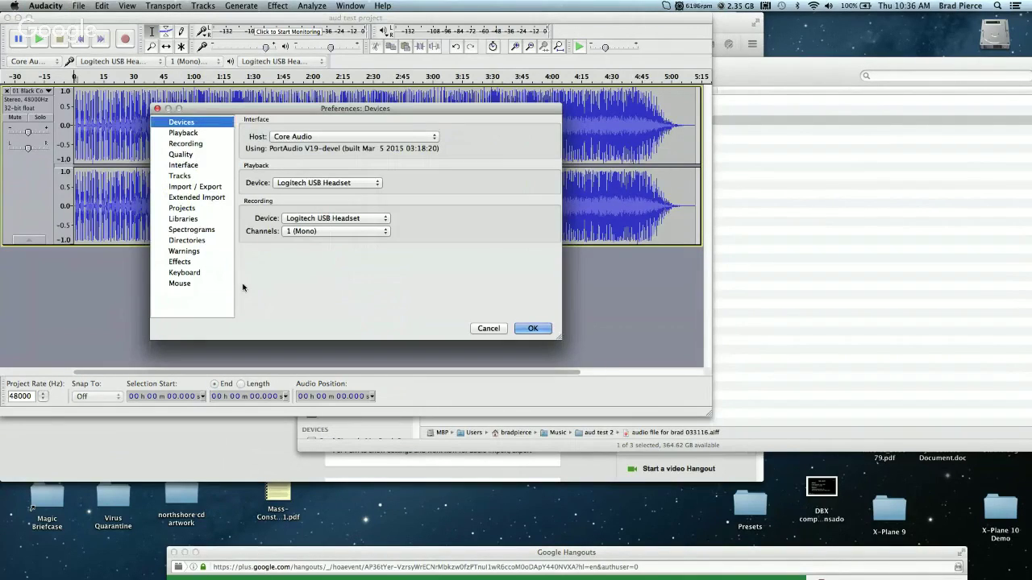
pyautogui.click(187, 155)
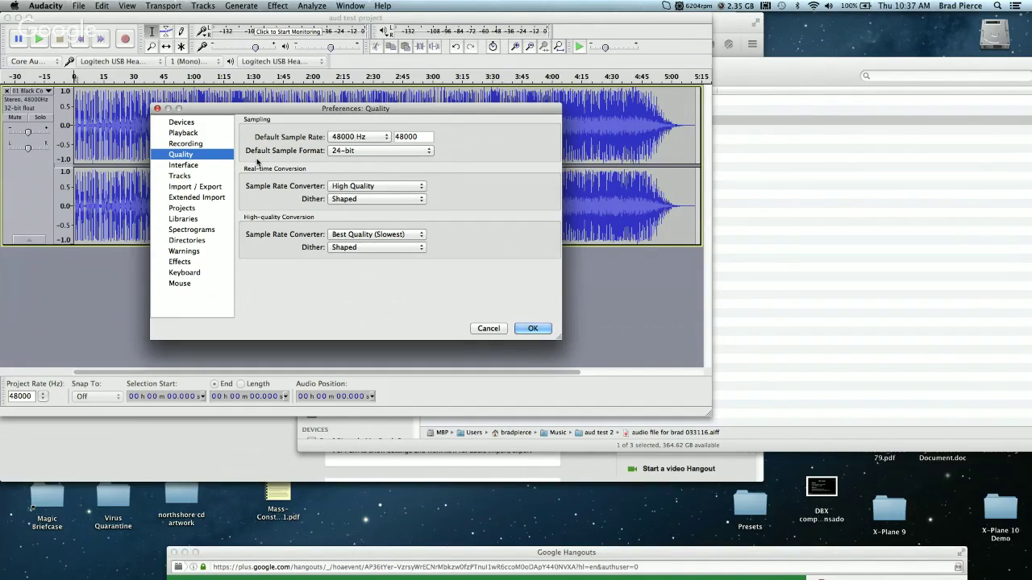
pyautogui.click(486, 329)
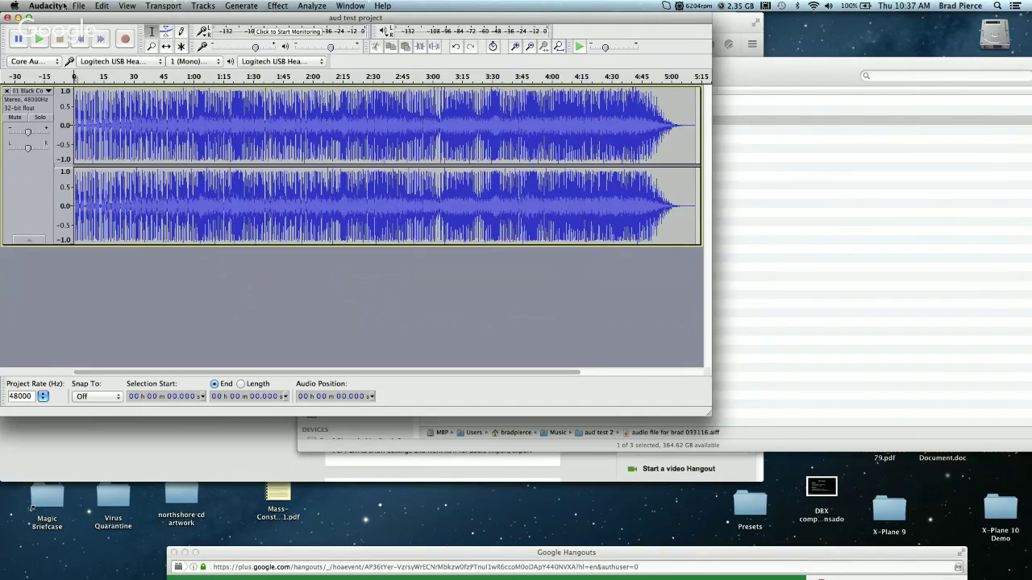
pyautogui.click(56, 6)
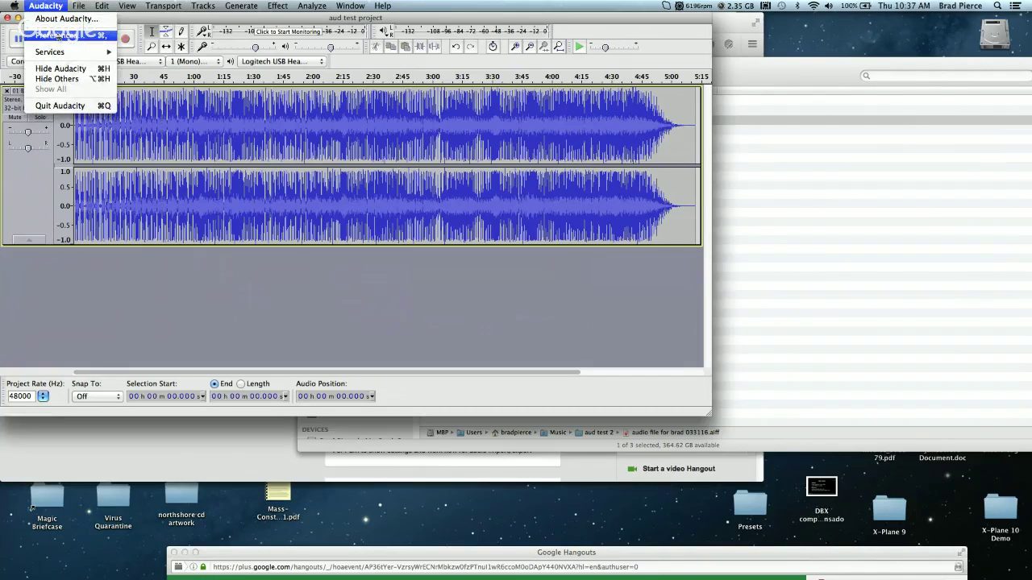
# Step: Review the sampling, sample rate converter and dither settings in the Quality preferences and accept them as they are
pyautogui.click(59, 36)
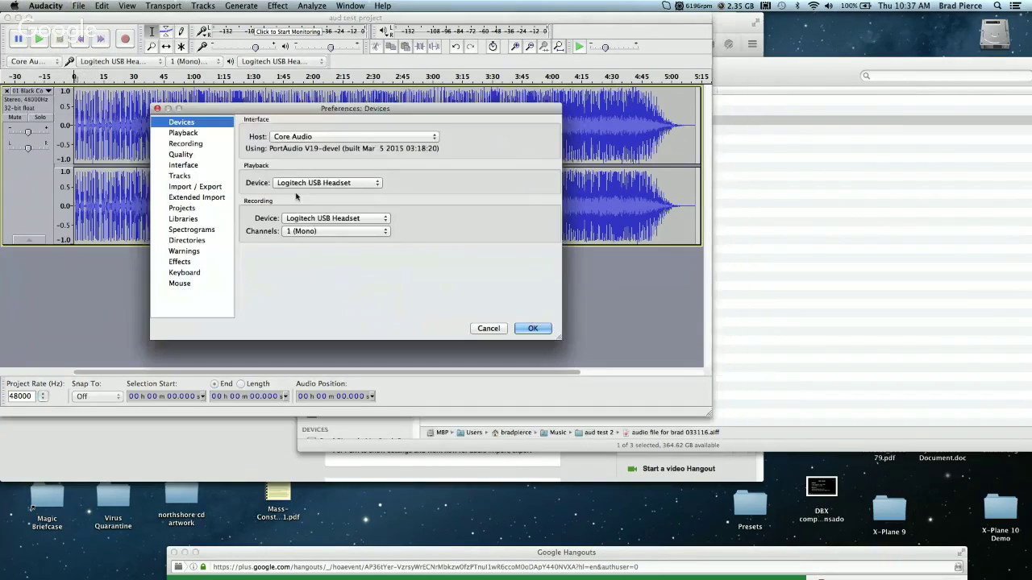
pyautogui.click(180, 154)
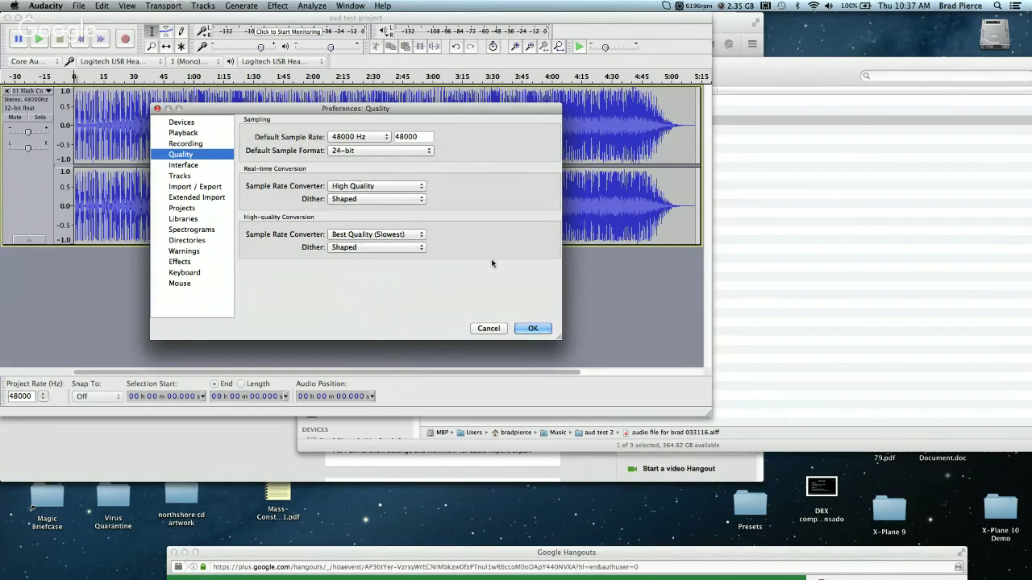
pyautogui.click(534, 328)
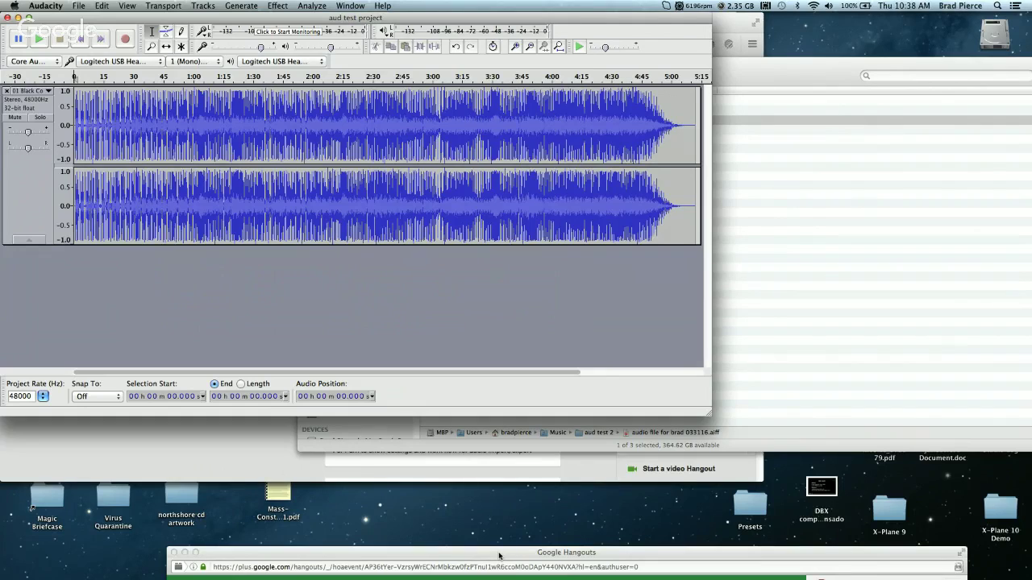
# Step: Switch to the Google Hangouts window, move it up far enough to reach its screen-sharing controls, and stop the screen sharing
pyautogui.moveTo(499, 556); pyautogui.dragTo(499, 529)
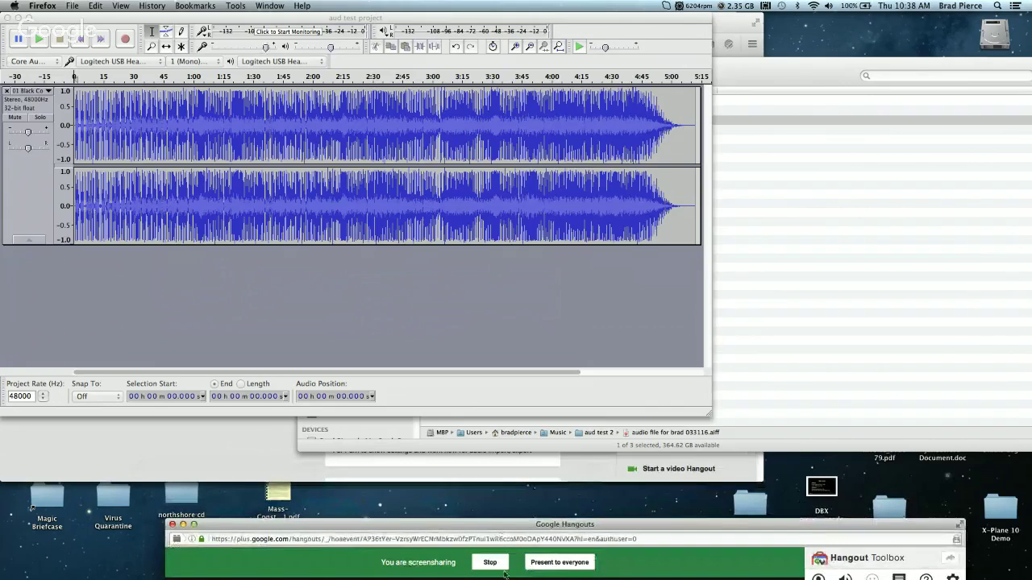
pyautogui.moveTo(496, 528); pyautogui.dragTo(494, 513)
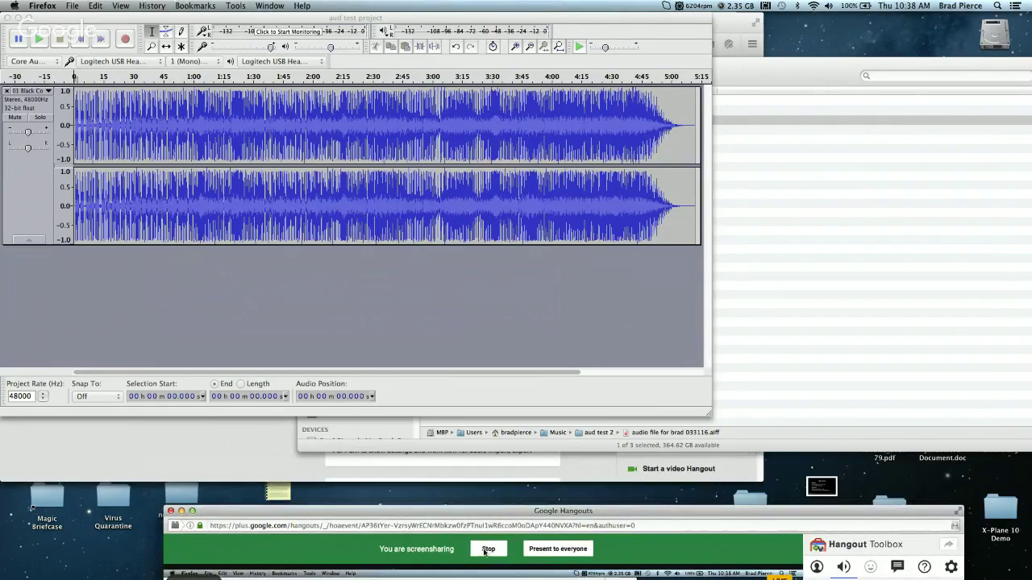
pyautogui.click(487, 549)
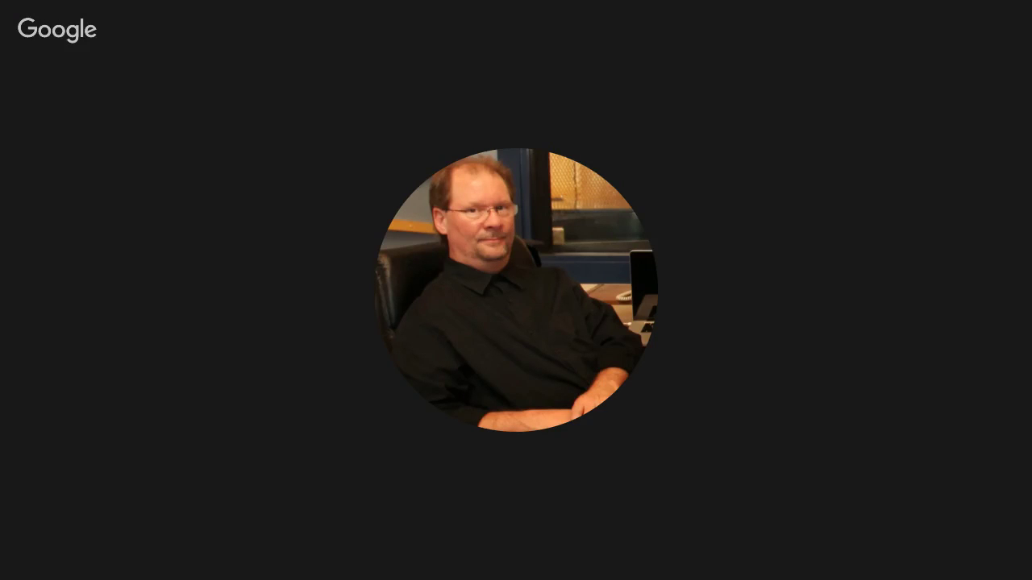